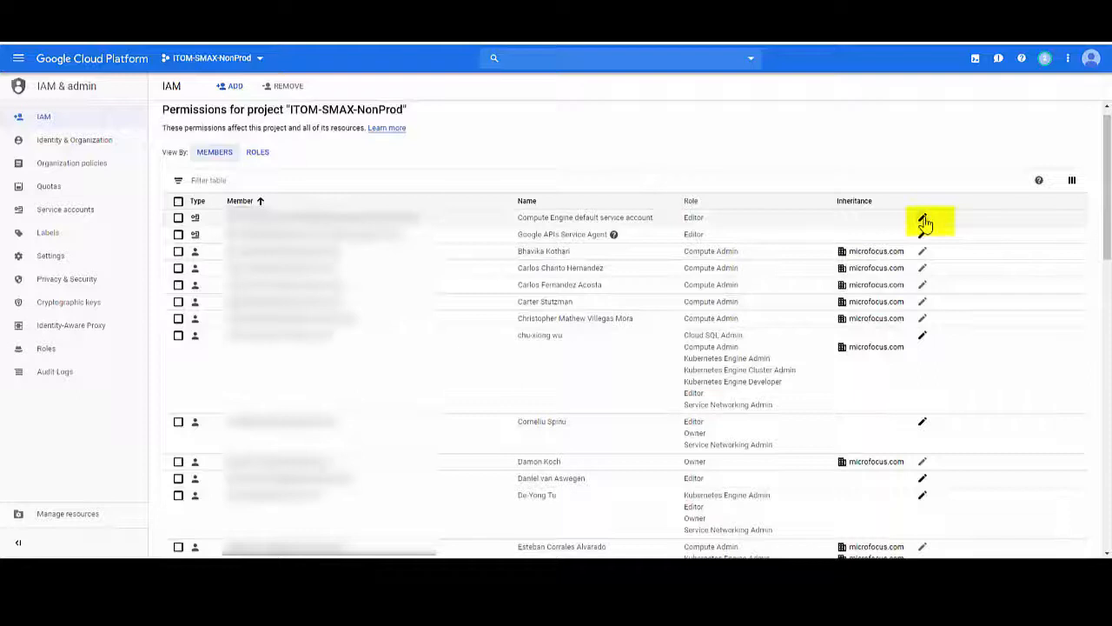
Step: Grant the Compute Engine default service account the additional Kubernetes Engine Admin role and save the change
left_click(924, 220)
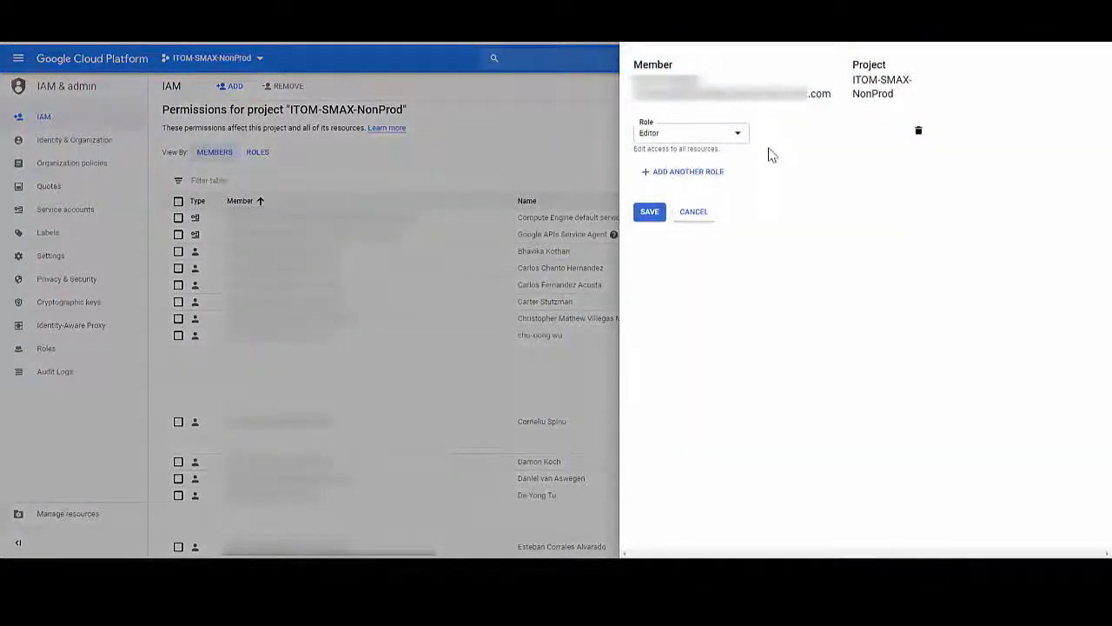
left_click(700, 173)
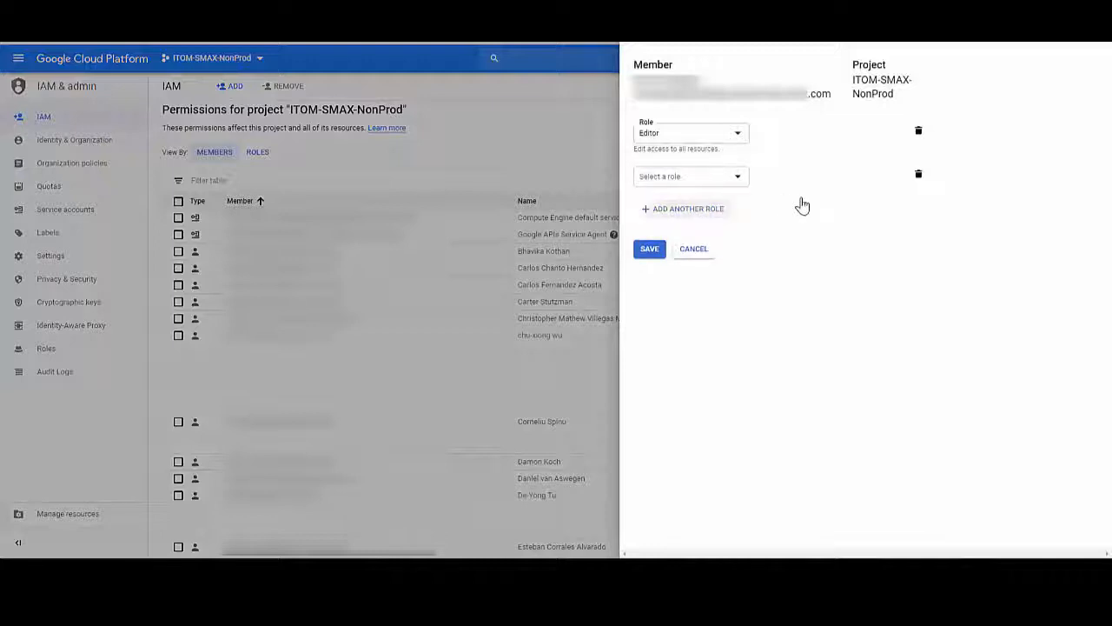
left_click(702, 180)
type("kubern")
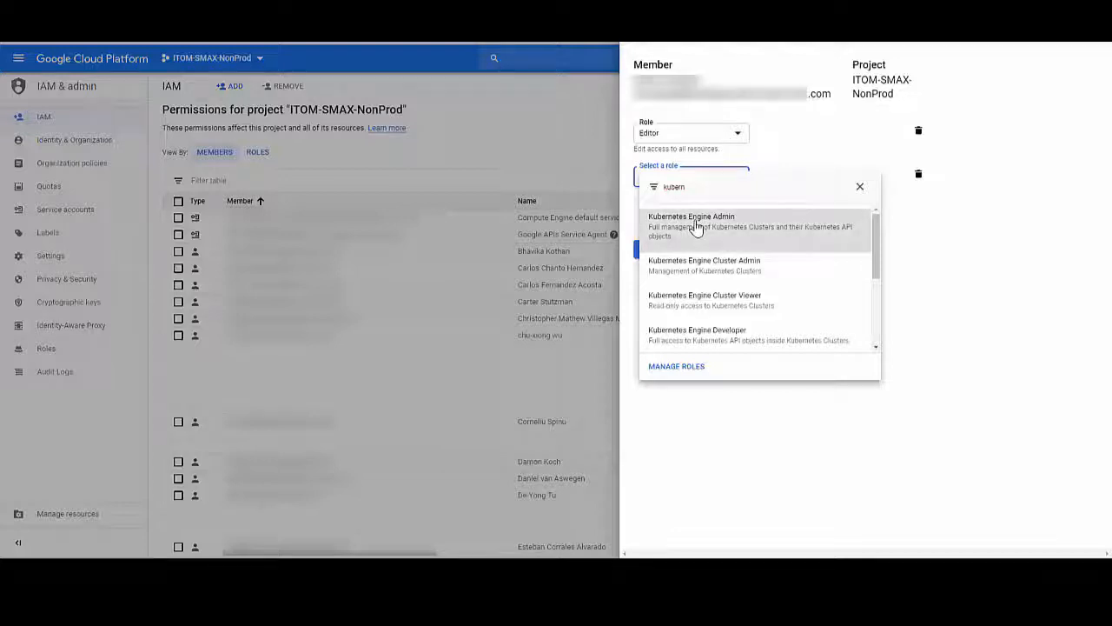
left_click(698, 226)
left_click(659, 267)
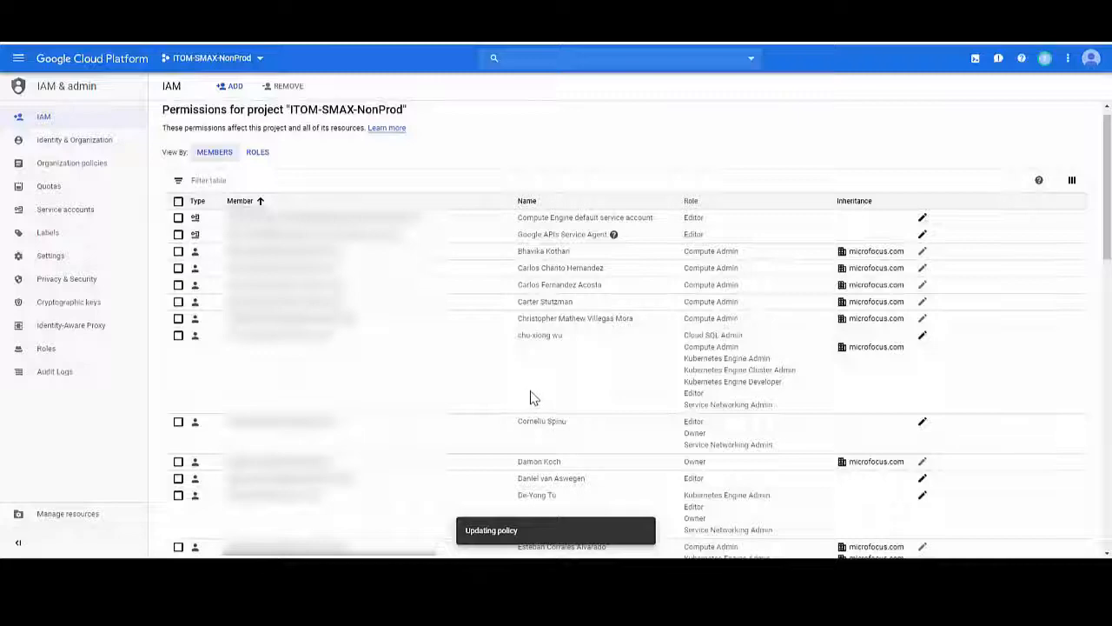
Step: Grant the Service Networking Admin role to the last user member listed on the IAM page, and save the change
scroll(533, 397, "down", 5)
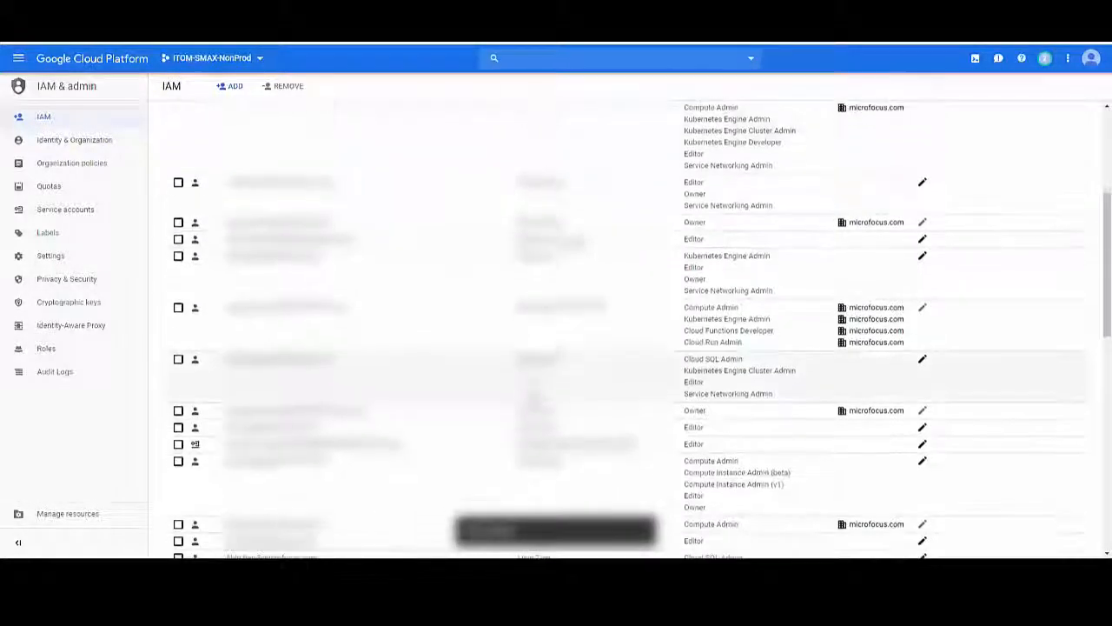
scroll(677, 494, "down", 10)
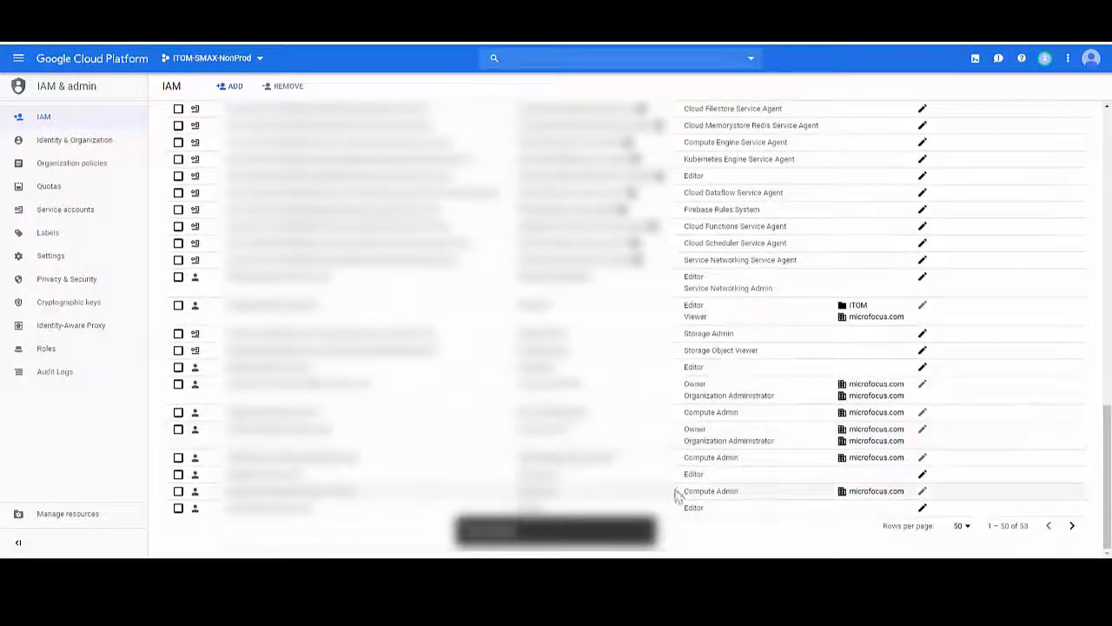
left_click(923, 509)
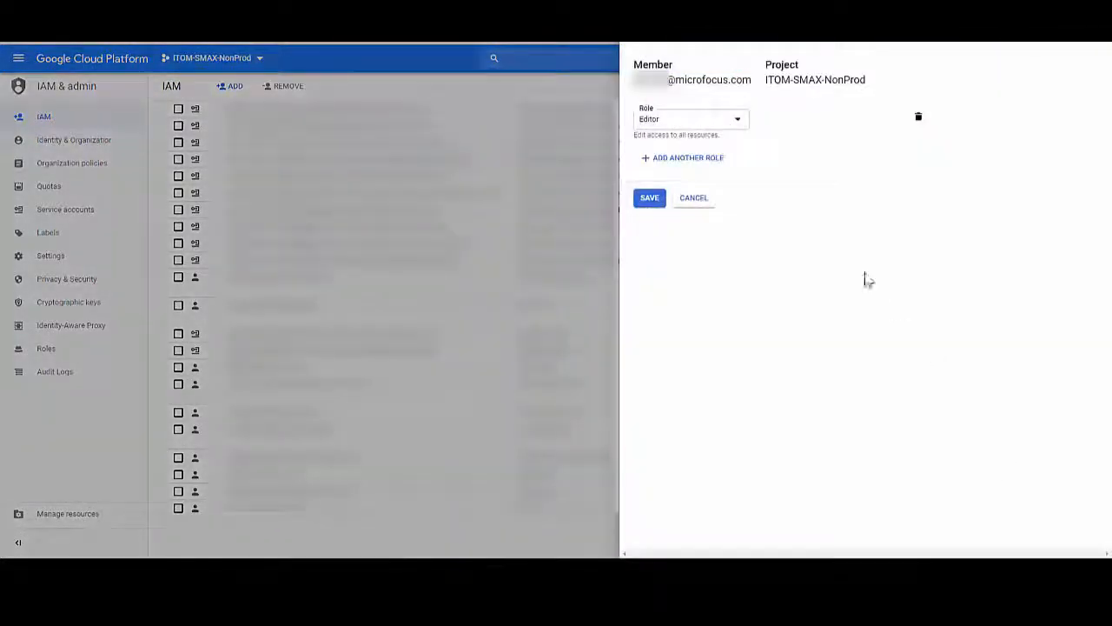
left_click(682, 159)
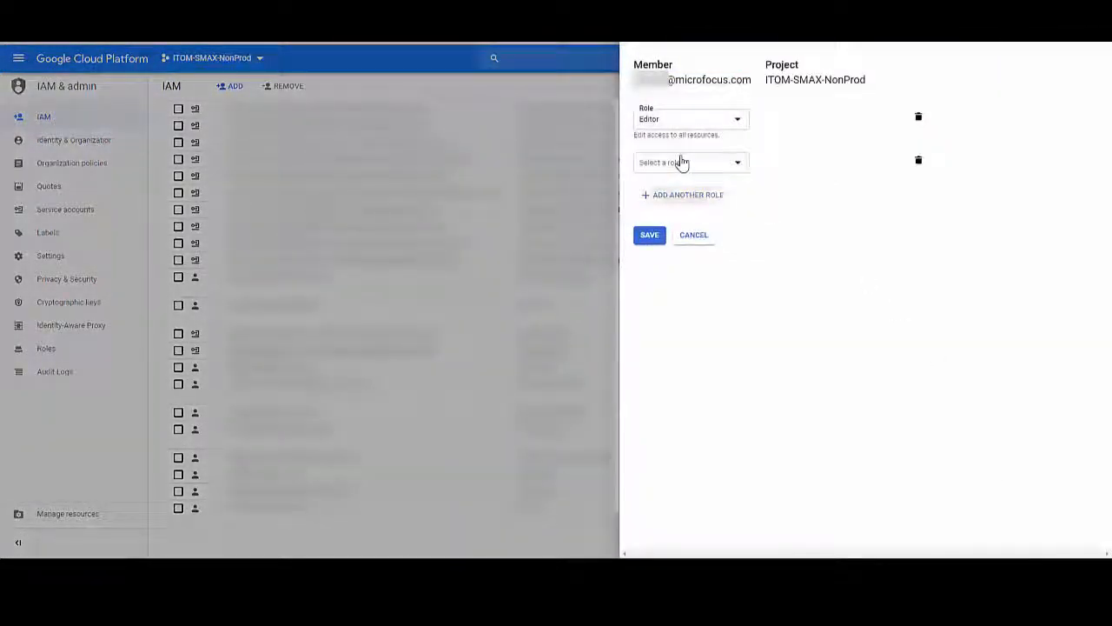
left_click(682, 168)
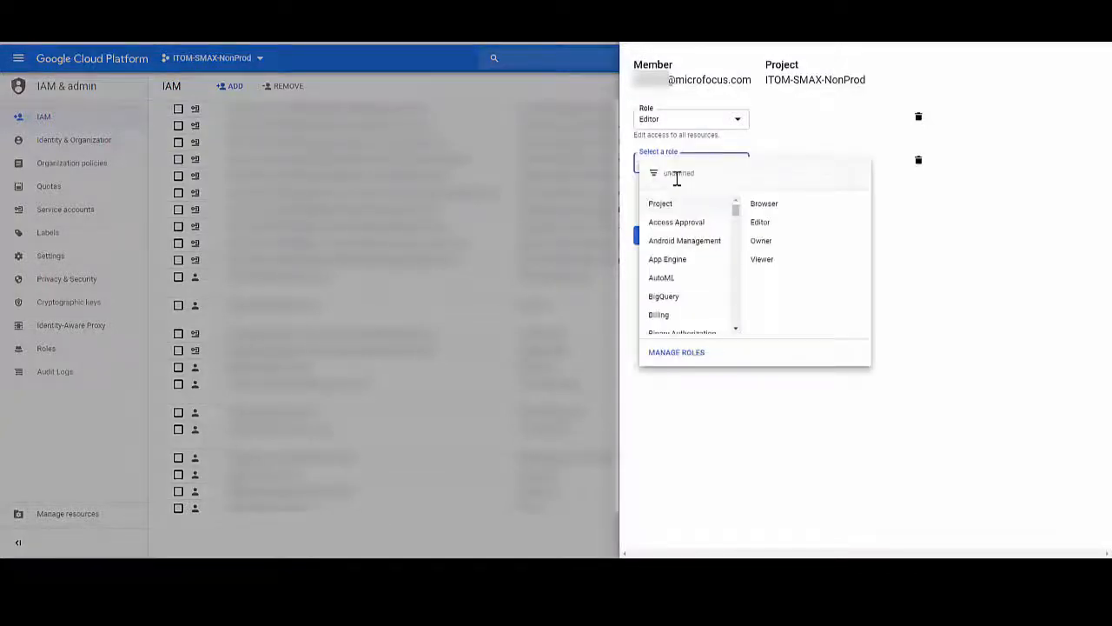
type("service net")
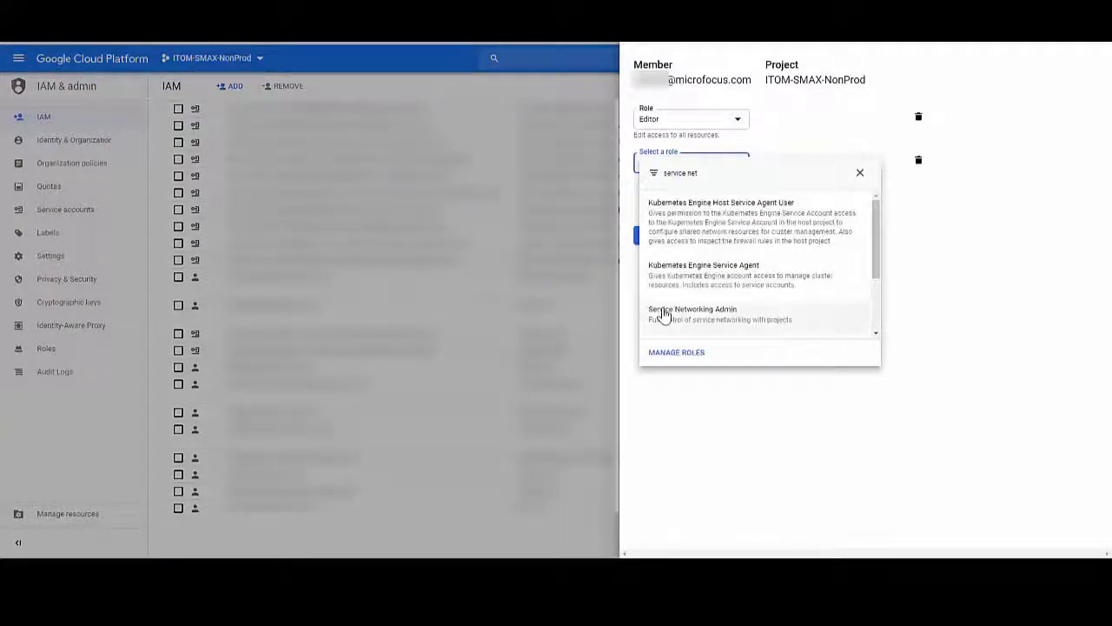
left_click(662, 316)
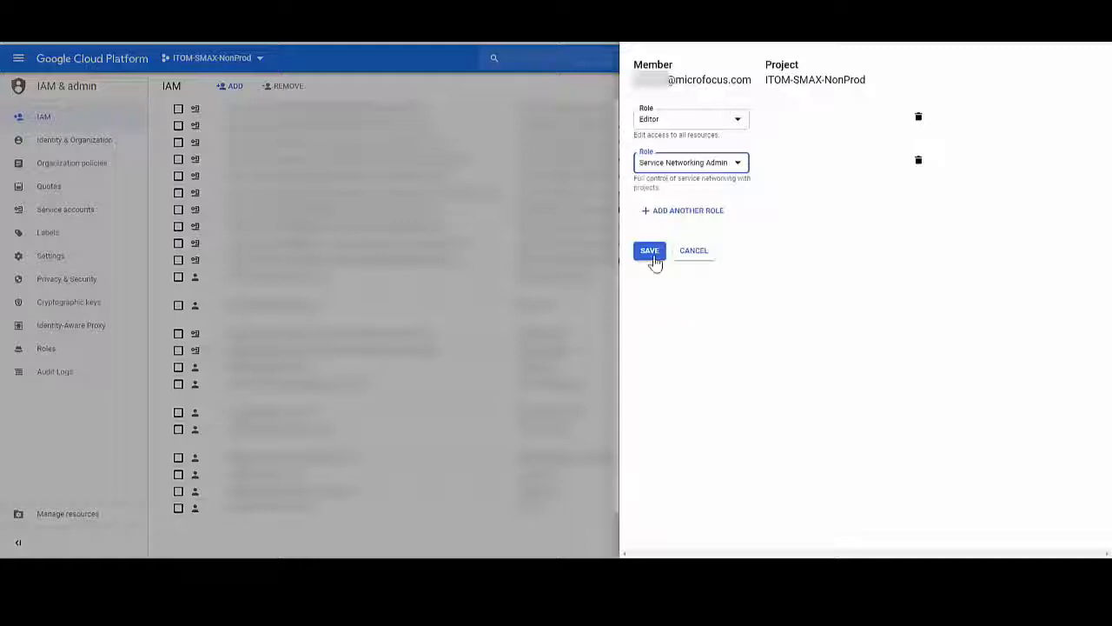
left_click(651, 253)
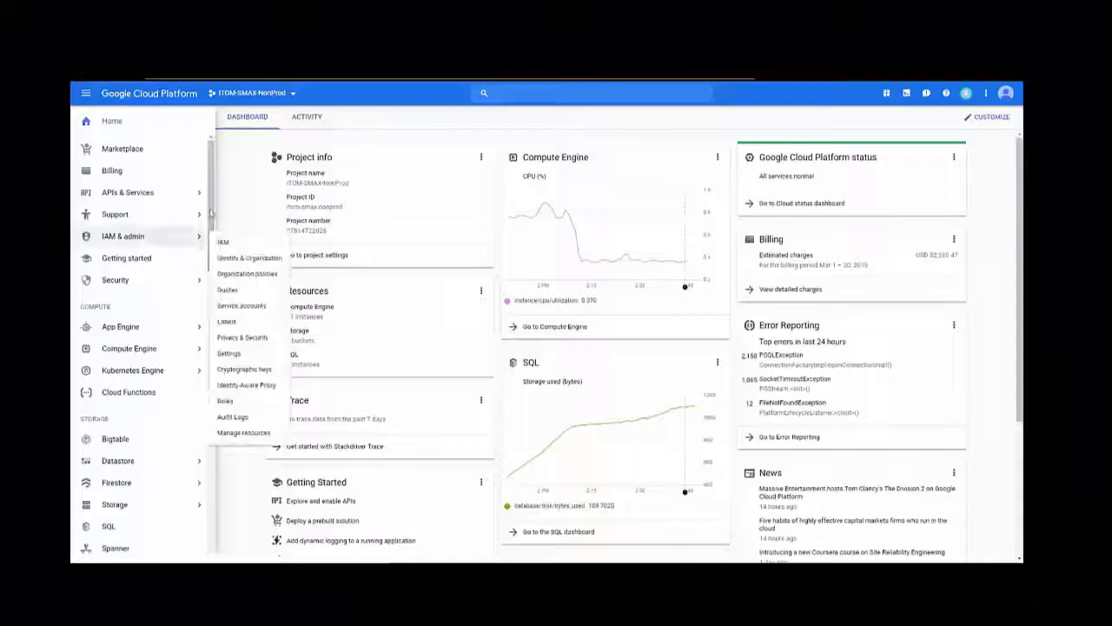
Step: Start a new VPC network and name it smax-demo
left_click_drag(210, 213, 211, 293)
mouse_move(139, 317)
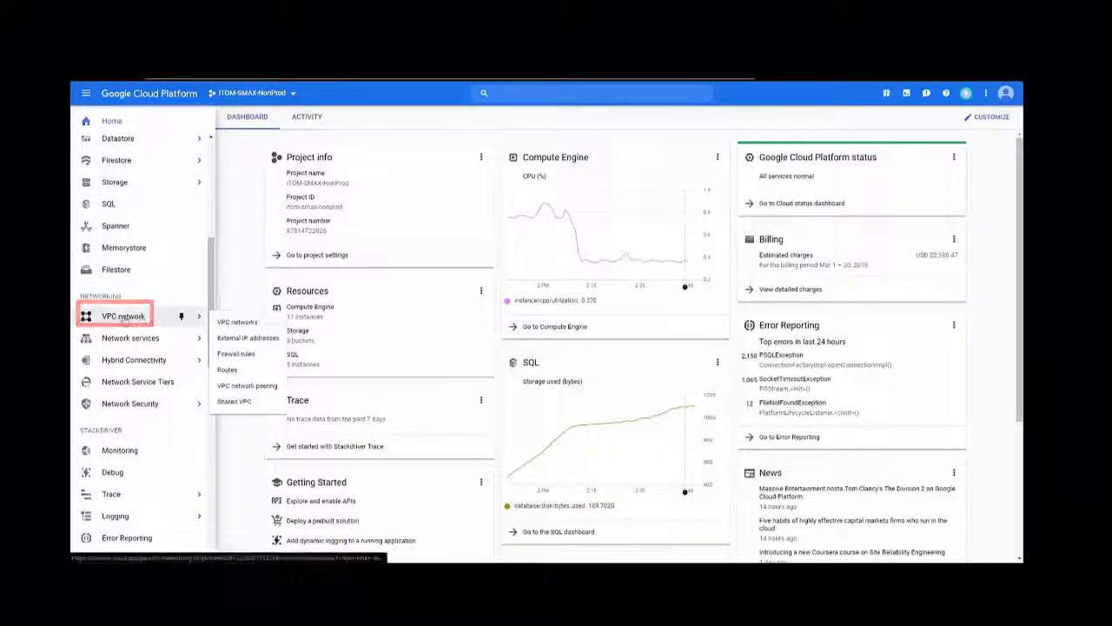
left_click(239, 323)
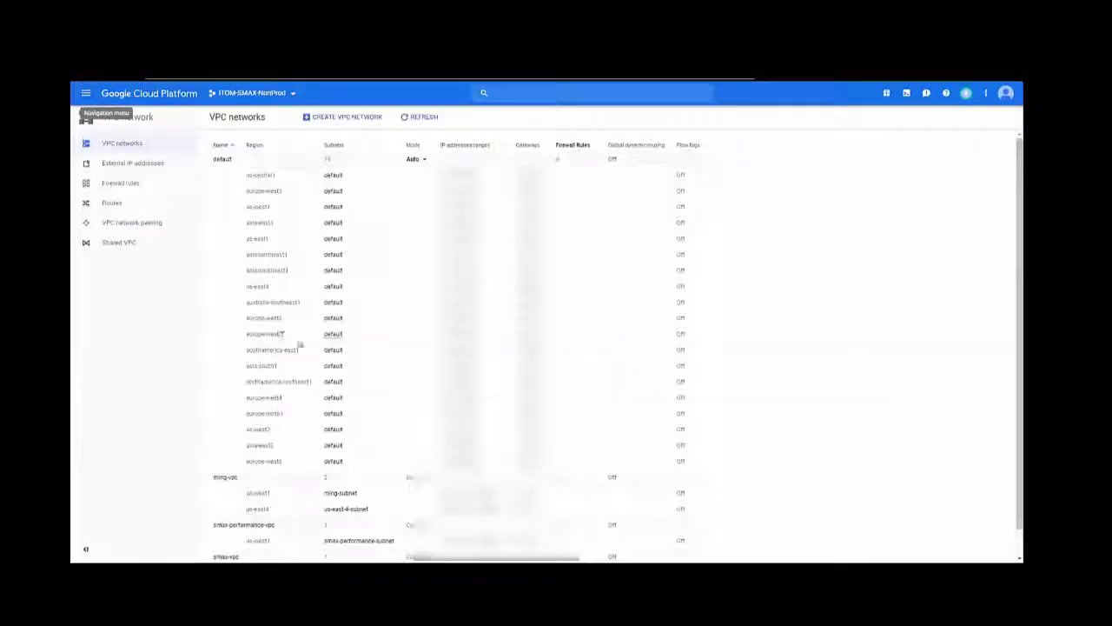
left_click(332, 117)
left_click(280, 154)
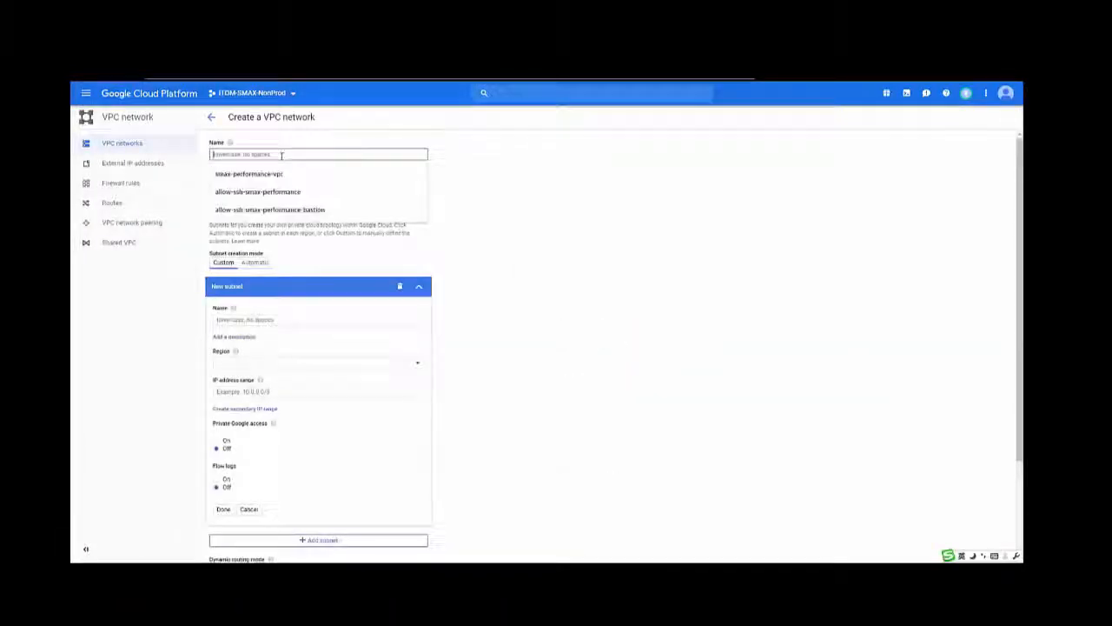
type("smax-demo")
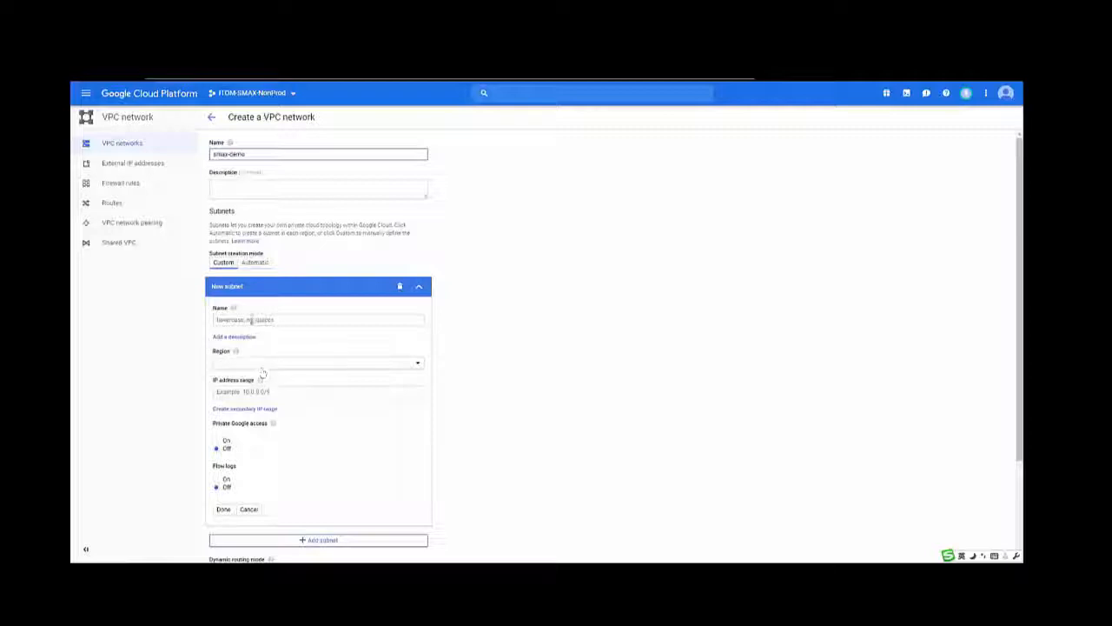
Step: Name the new subnet smax-demo-subnet and set its region to us-west1
left_click(253, 320)
type("smax-demo-subnet")
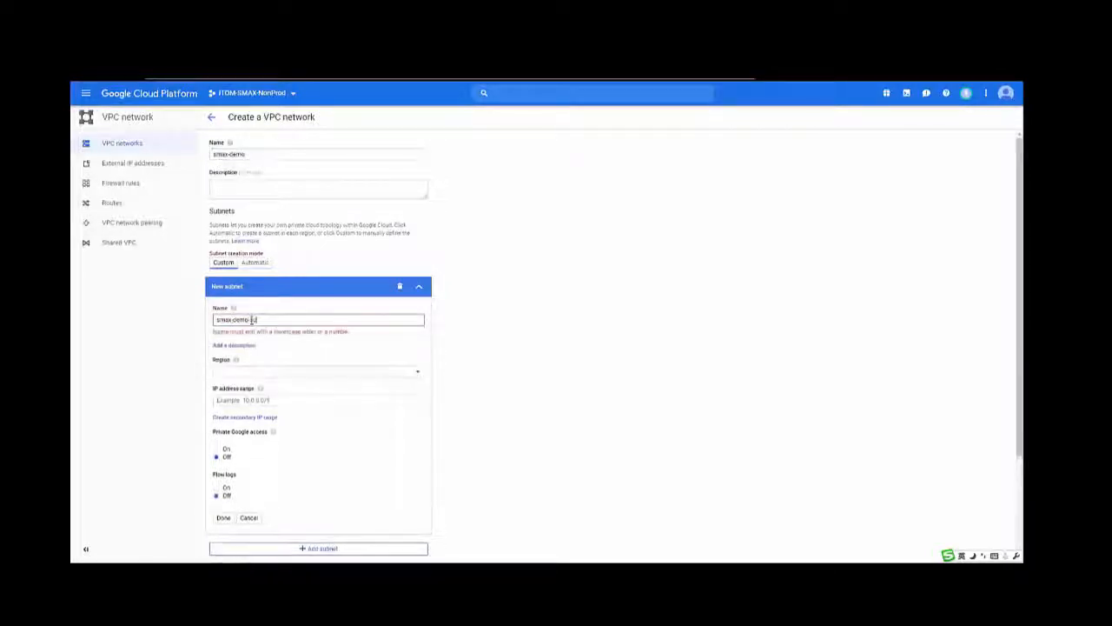
left_click(247, 365)
scroll(235, 461, "down", 2)
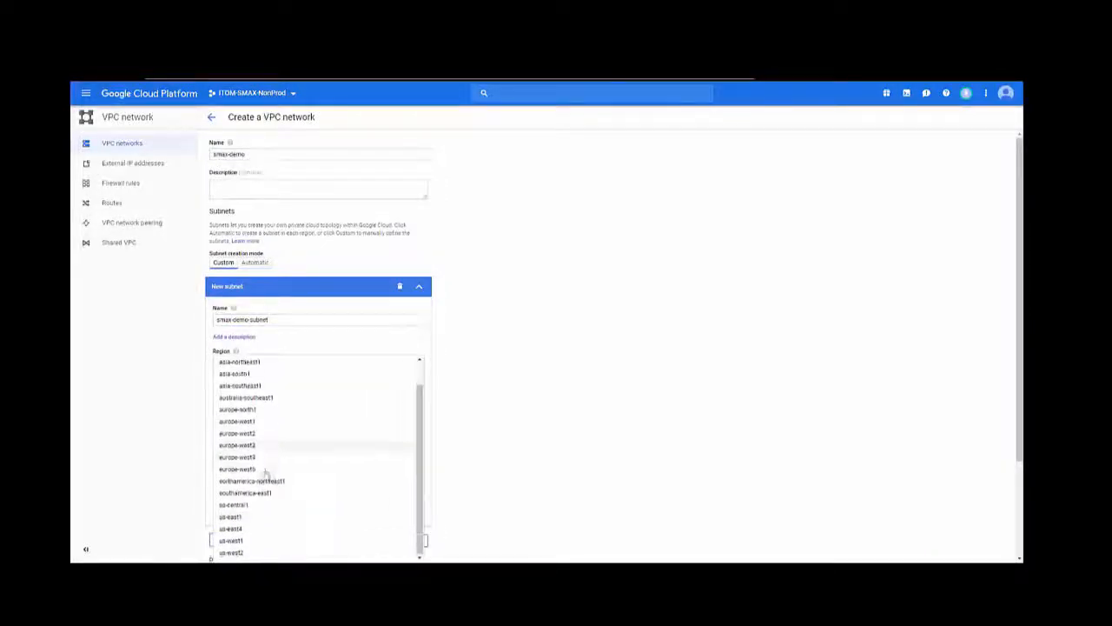
left_click(233, 536)
Step: Enter the subnet's IP address range, finish the subnet and create the VPC network
left_click(255, 393)
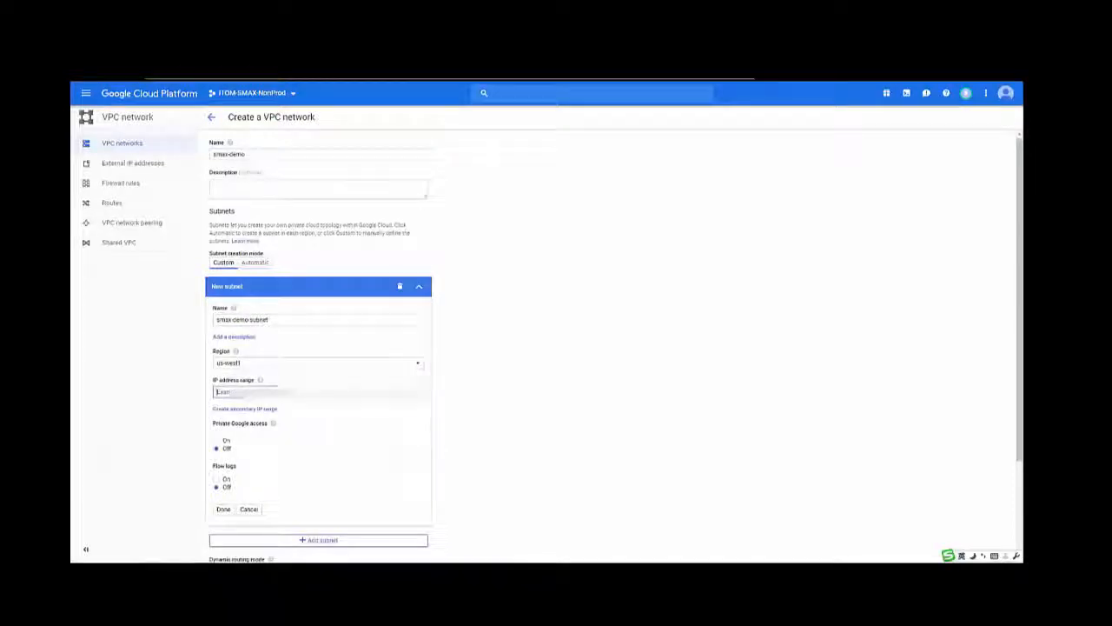
type("10.0")
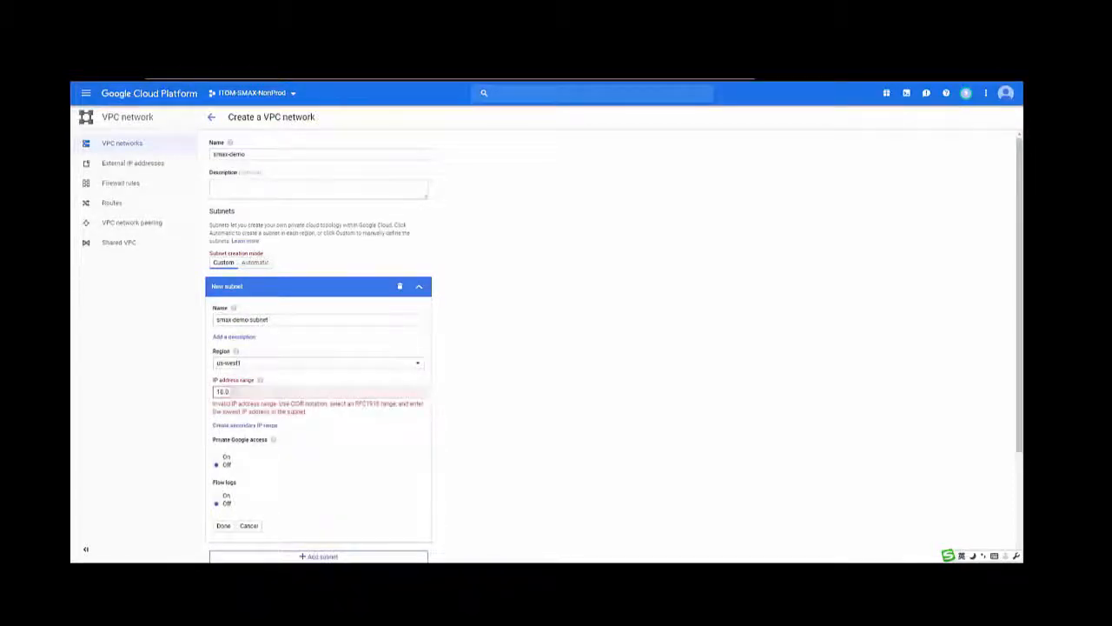
type("4")
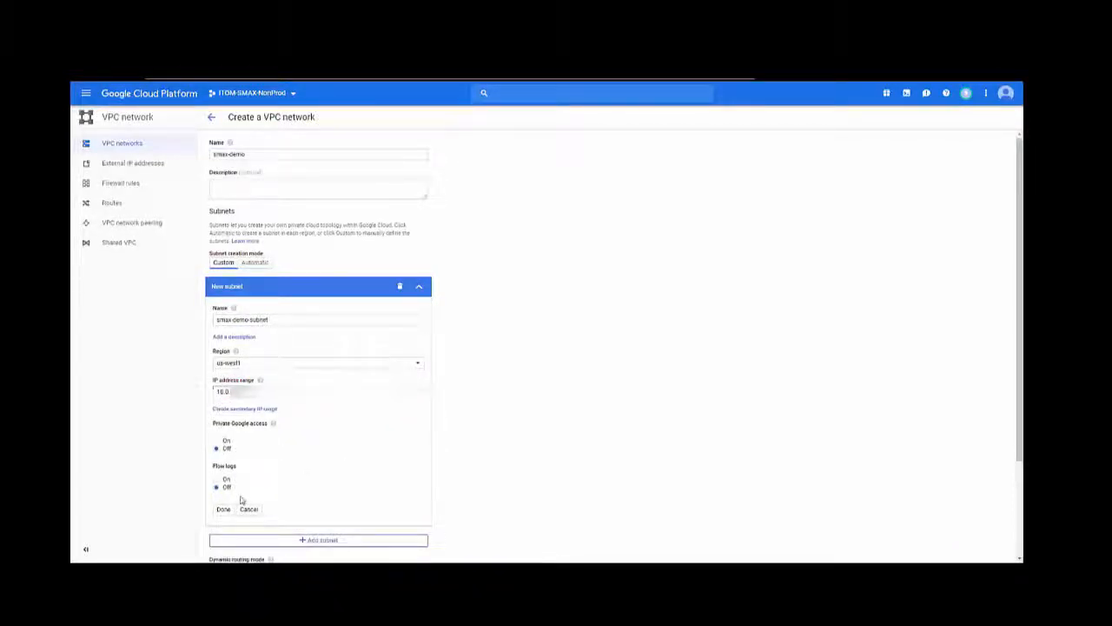
left_click(223, 510)
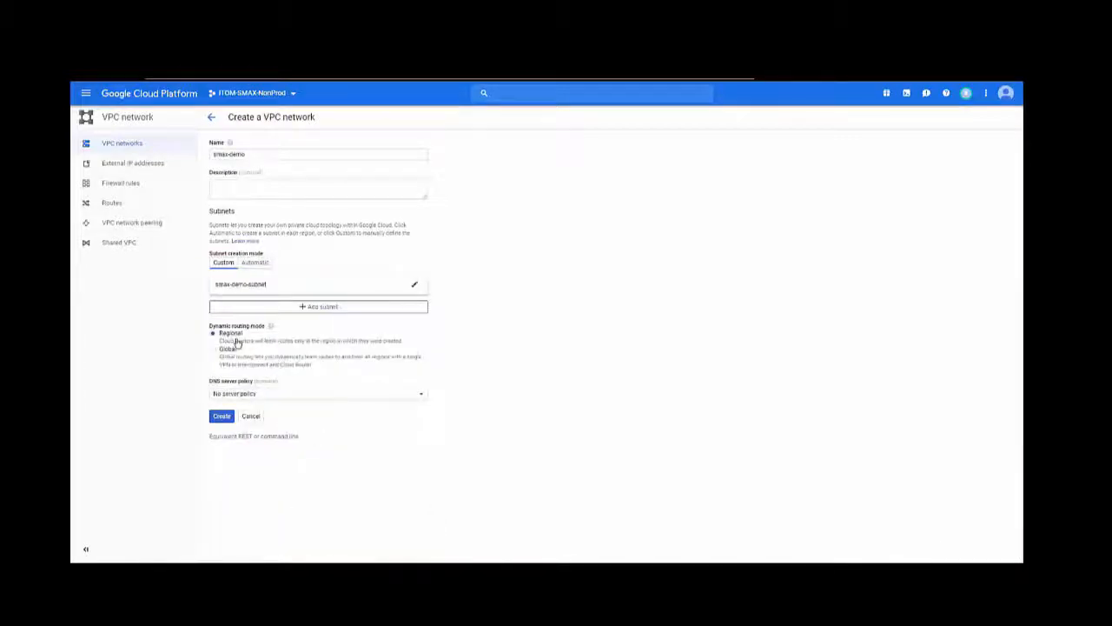
left_click(223, 420)
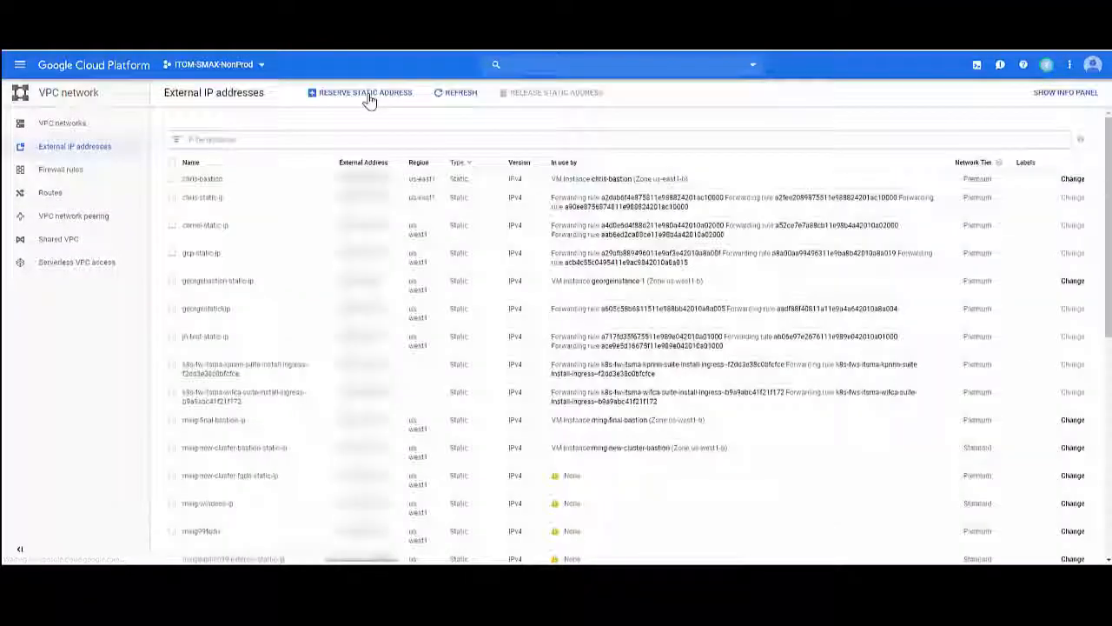
Step: Reserve a regional static external IP address named smax-demo in the us-west1 (Oregon) region
left_click(369, 99)
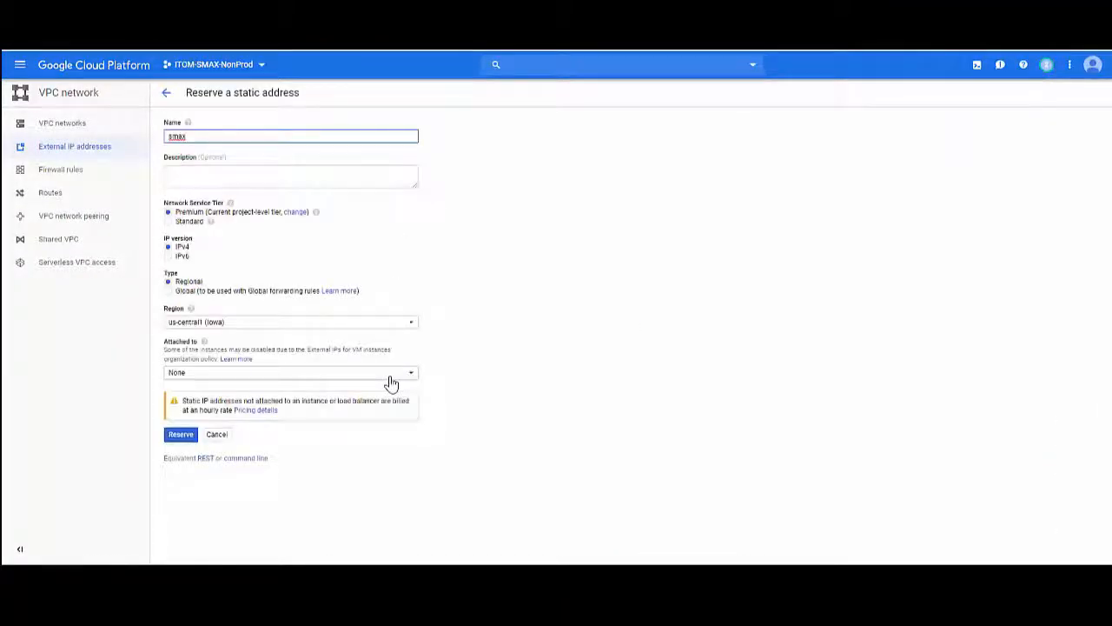
type("smax-demo")
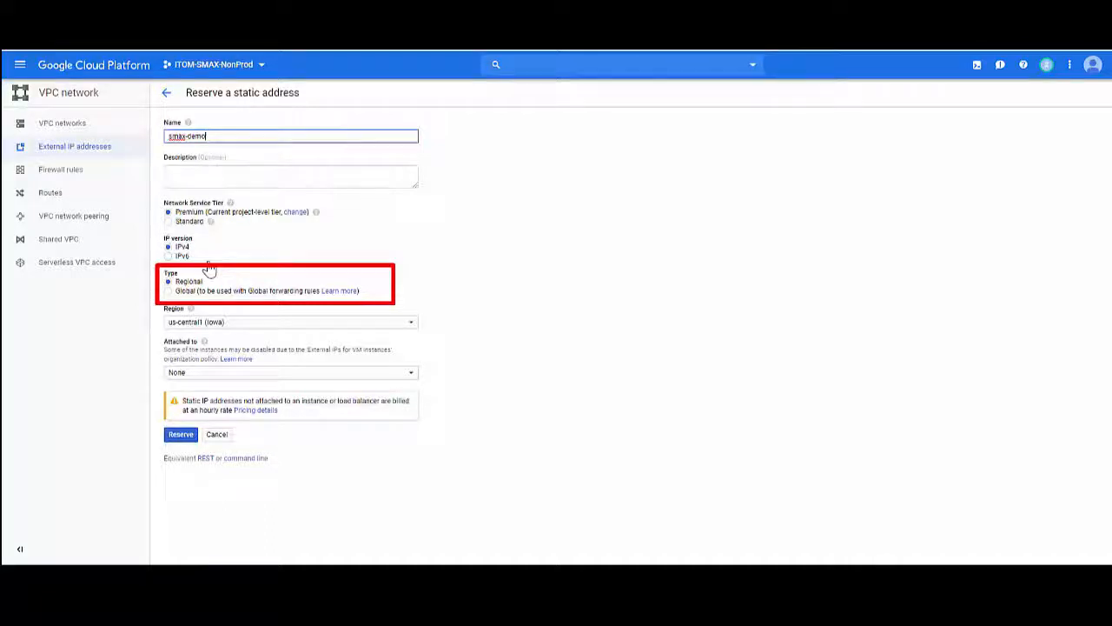
left_click(219, 329)
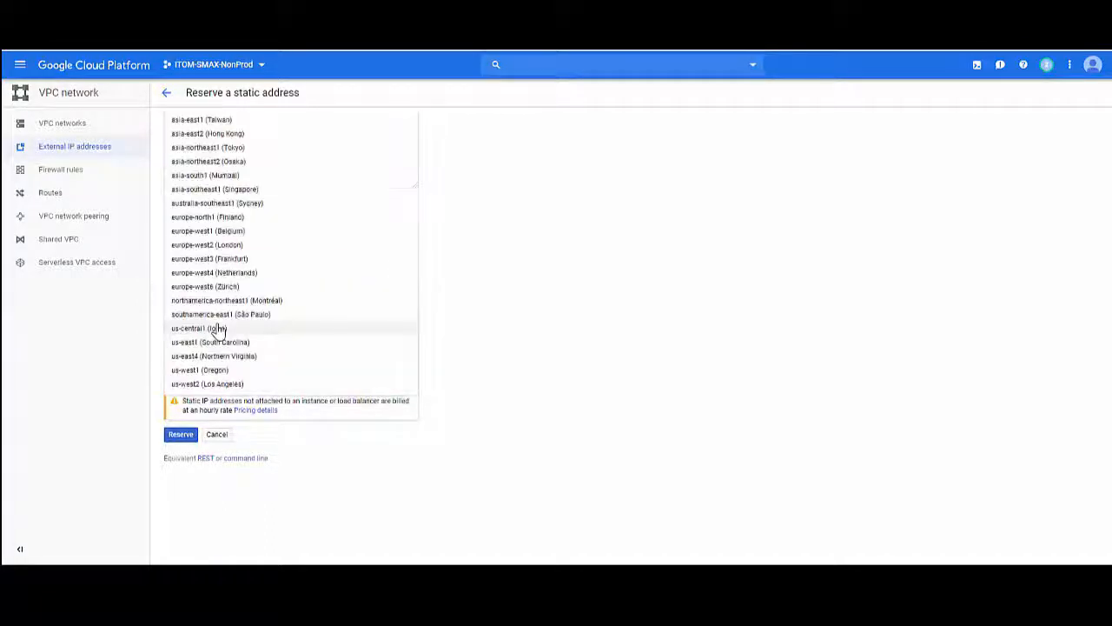
left_click(210, 370)
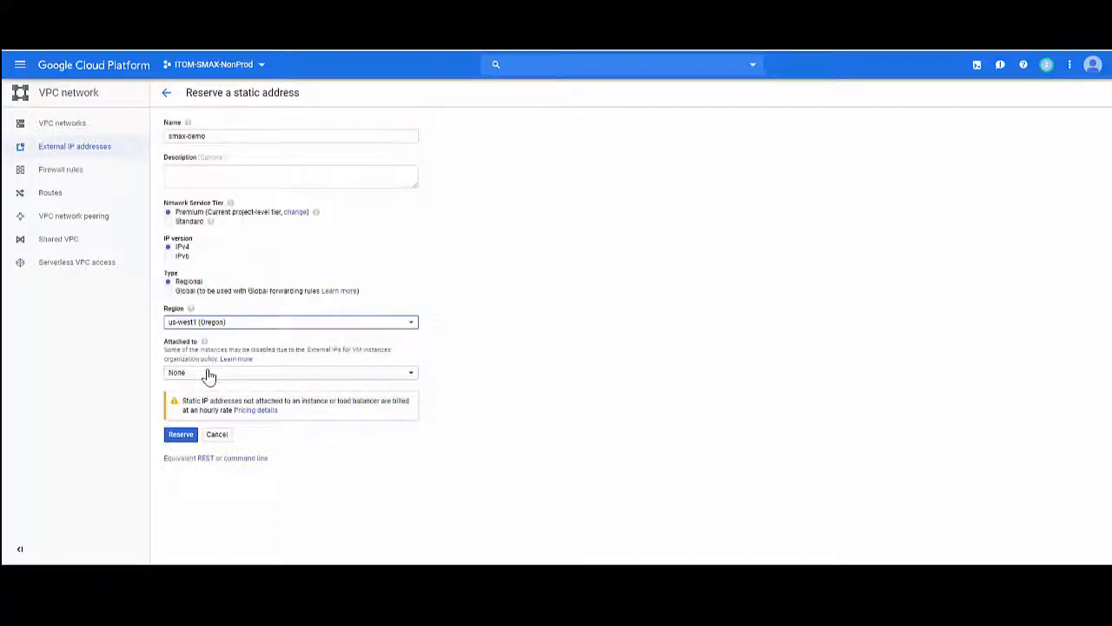
left_click(182, 439)
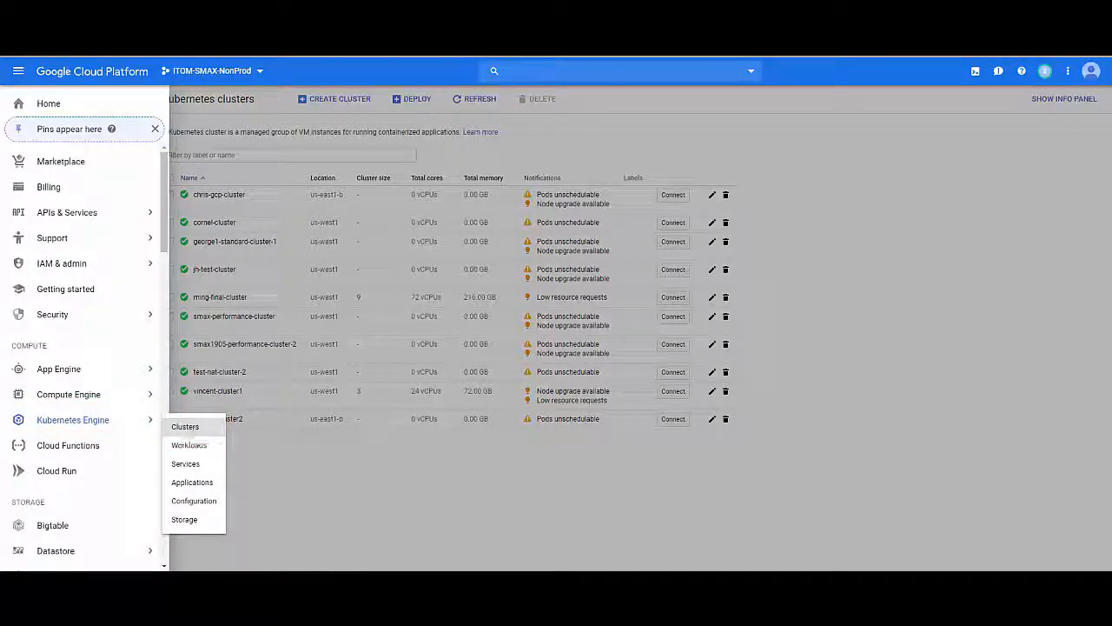
Step: Start a new Kubernetes cluster from the Standard cluster template and name it smax-demo
left_click(187, 427)
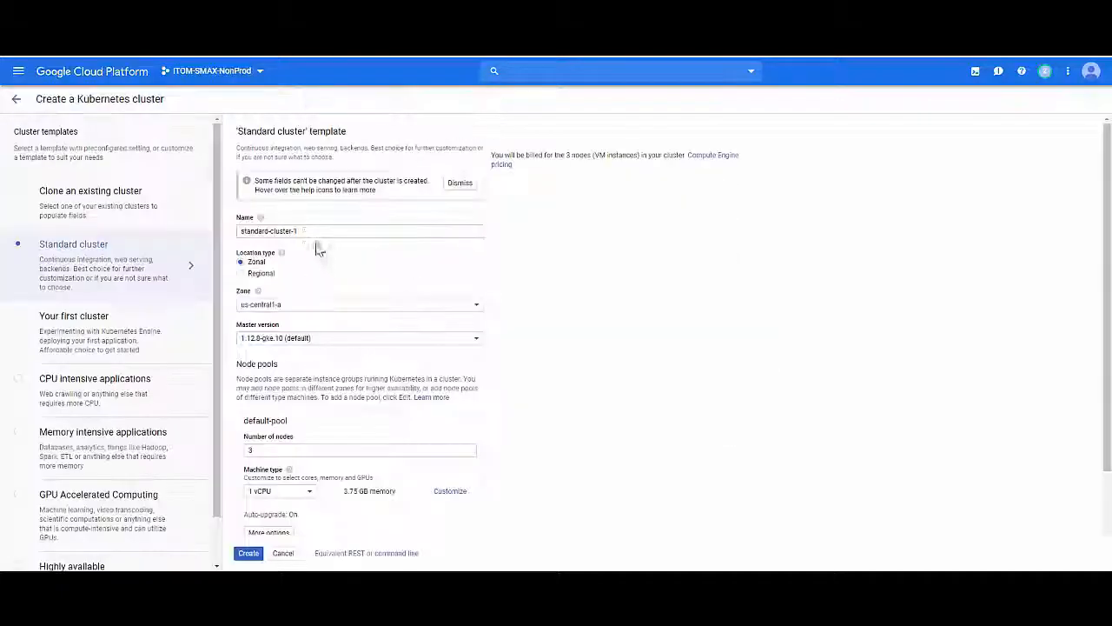
left_click_drag(304, 231, 235, 231)
type("s")
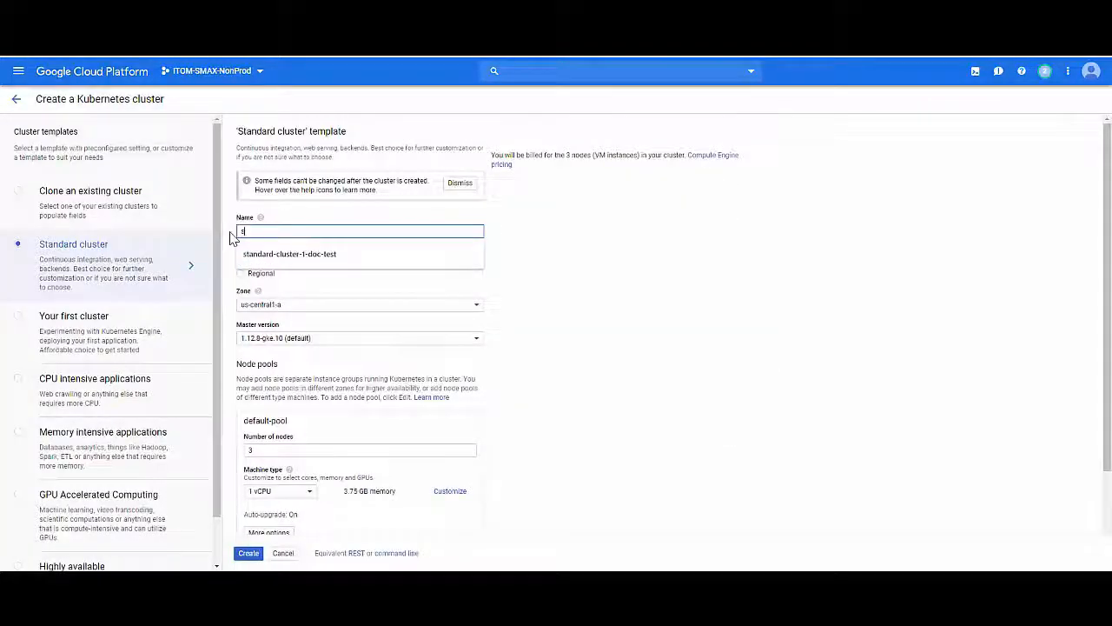
type("max-demo")
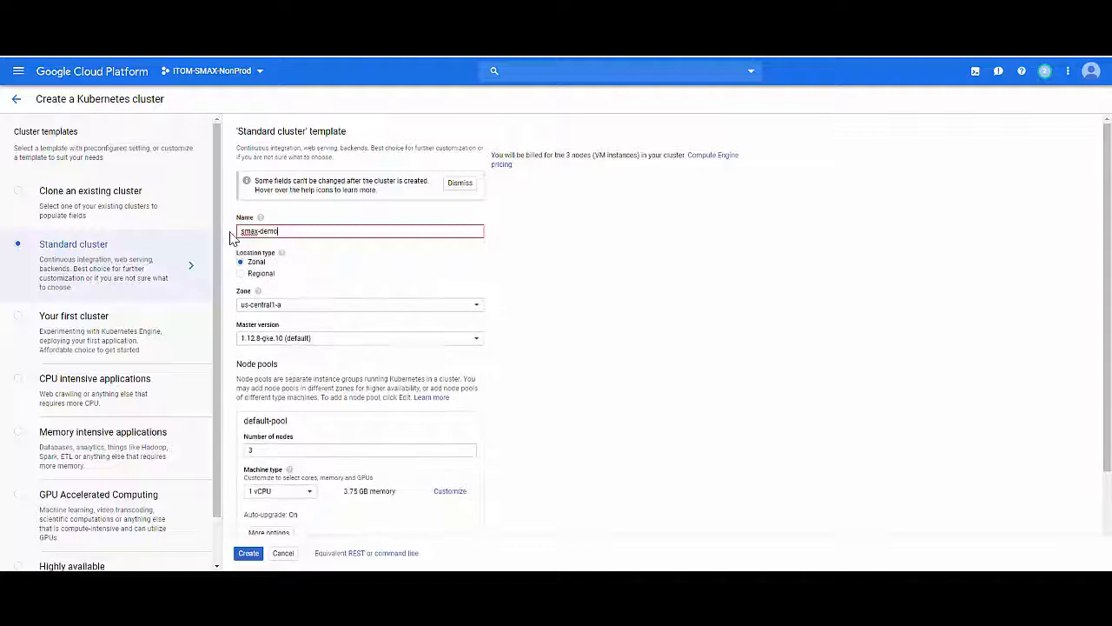
Step: Set the cluster's location type to Regional and its region to us-west1
left_click(244, 275)
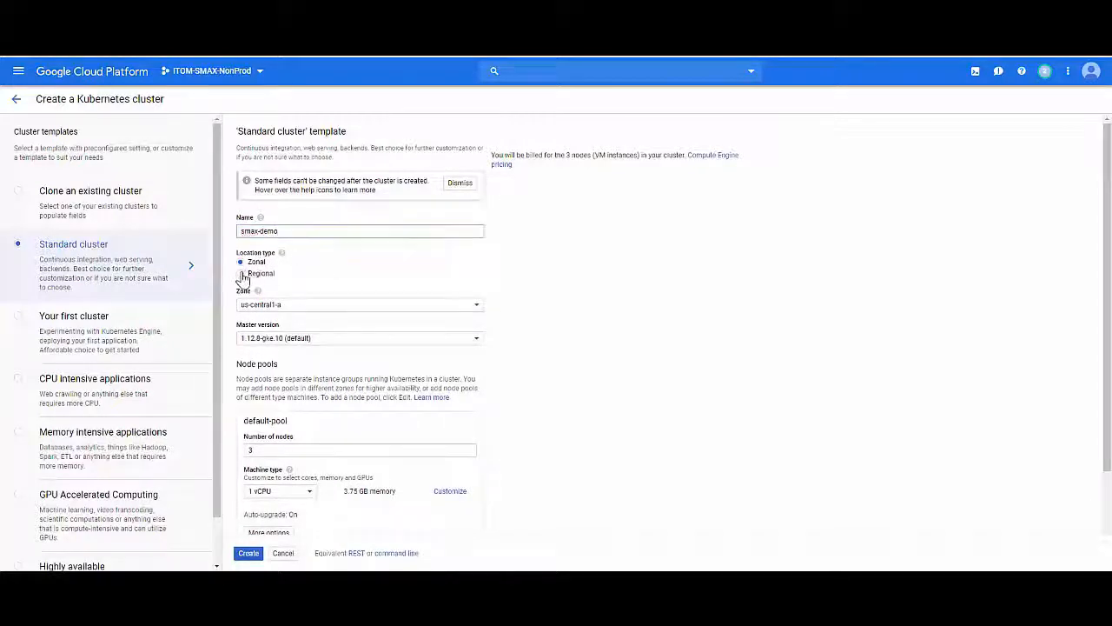
left_click(269, 313)
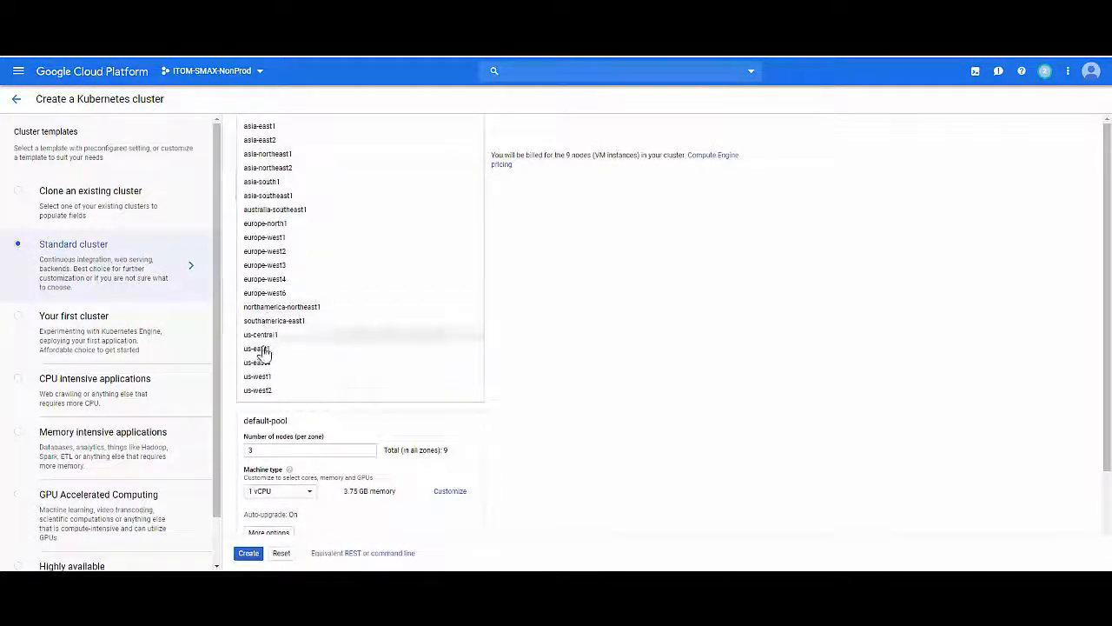
left_click(264, 376)
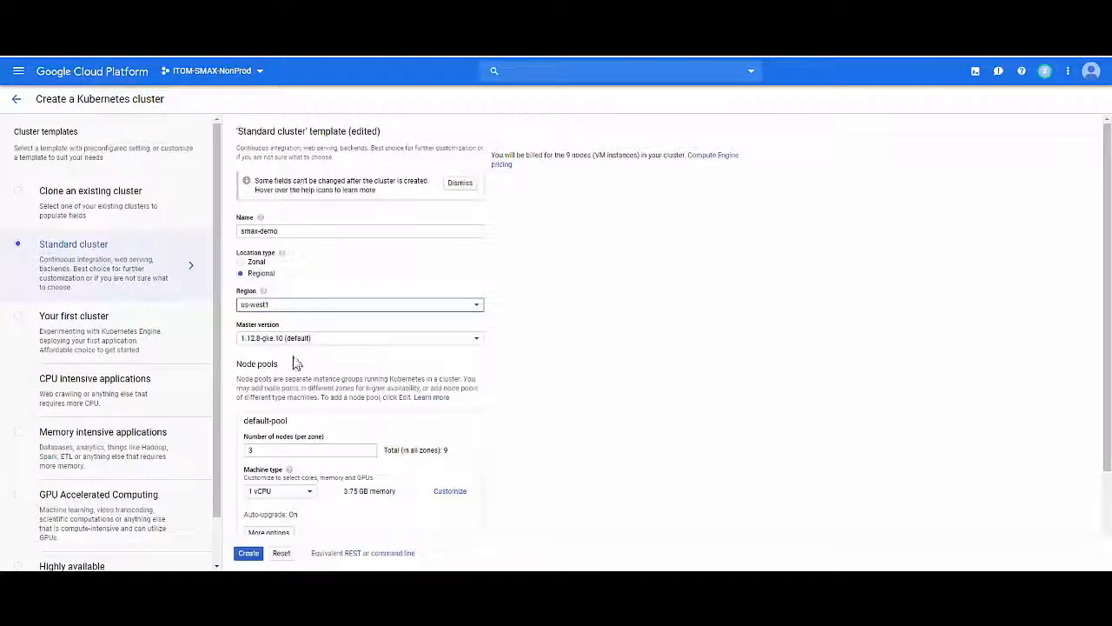
scroll(300, 365, "down", 2)
scroll(348, 320, "down", 2)
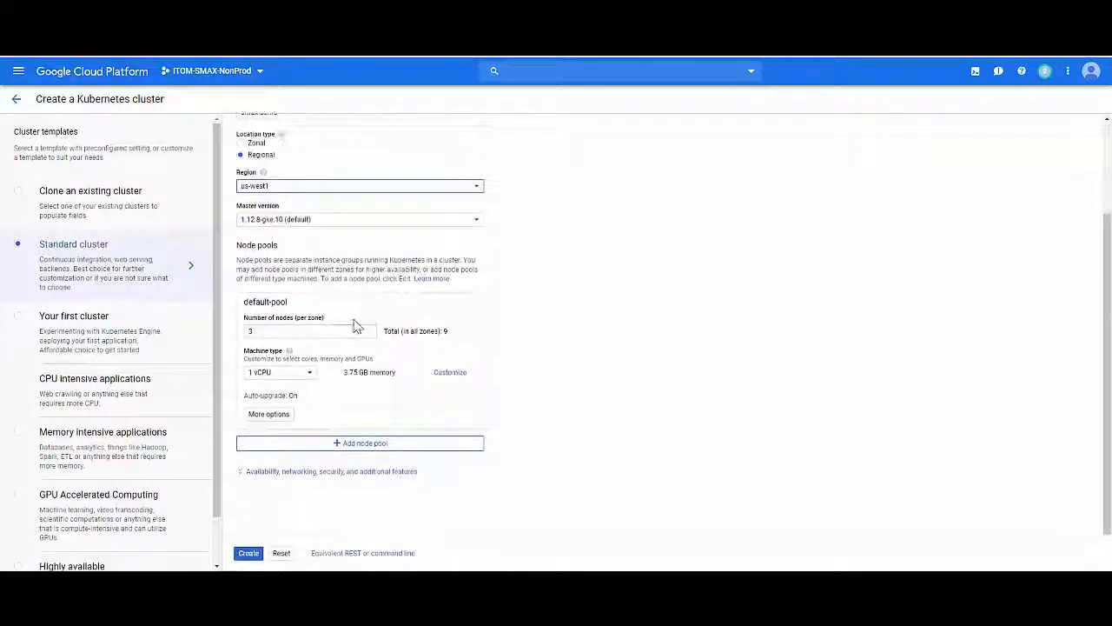
Step: Set the default node pool to 1 node per zone and its machine type to 8 vCPUs
left_click(281, 416)
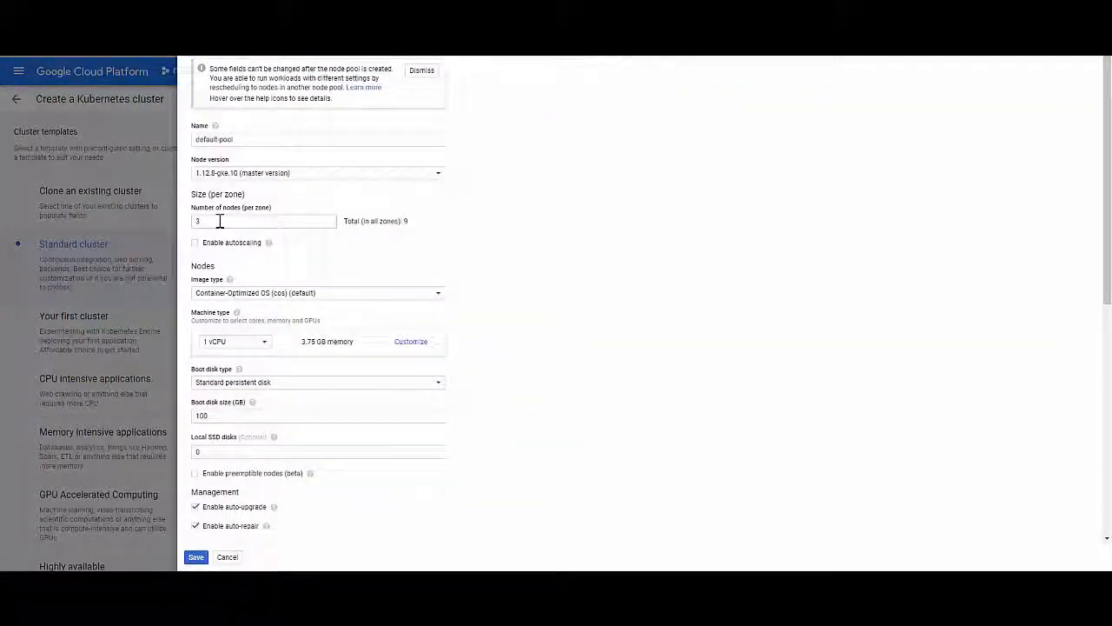
left_click_drag(220, 221, 194, 221)
scroll(252, 246, "down", 2)
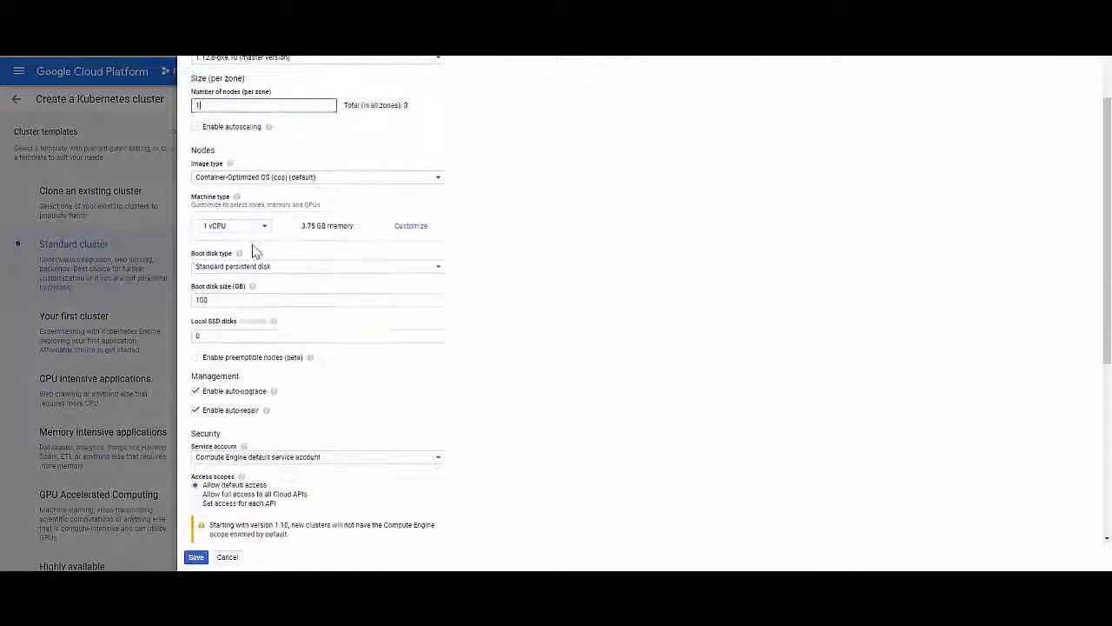
left_click(246, 227)
left_click(251, 184)
Step: Allow the default pool full access to all Cloud APIs, set its maximum pods per node to 40 and save it
scroll(482, 325, "down", 5)
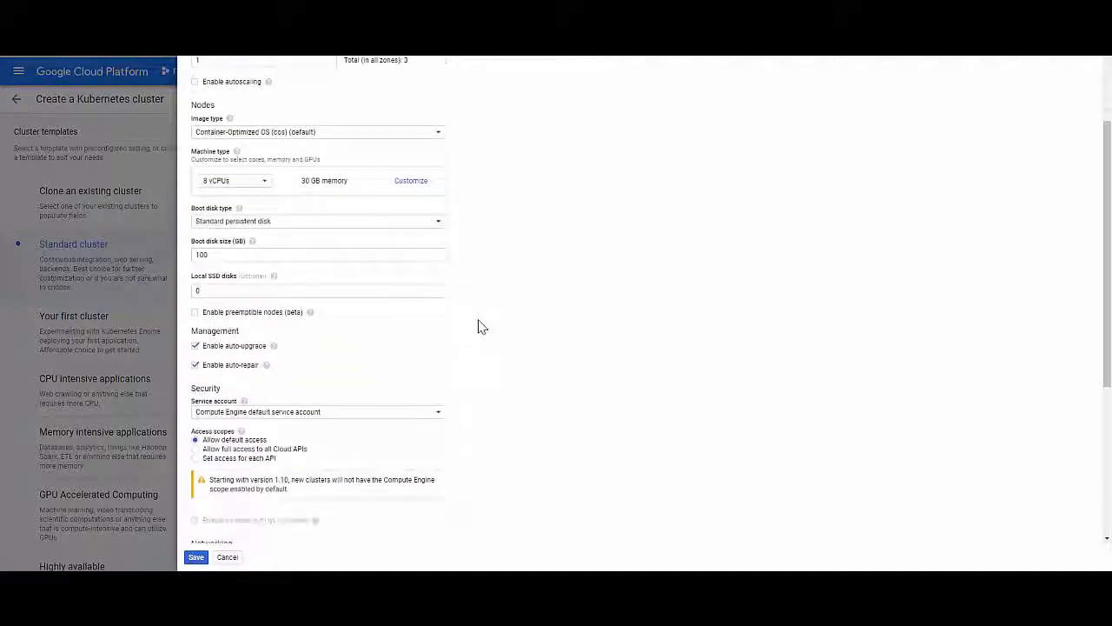
left_click(209, 204)
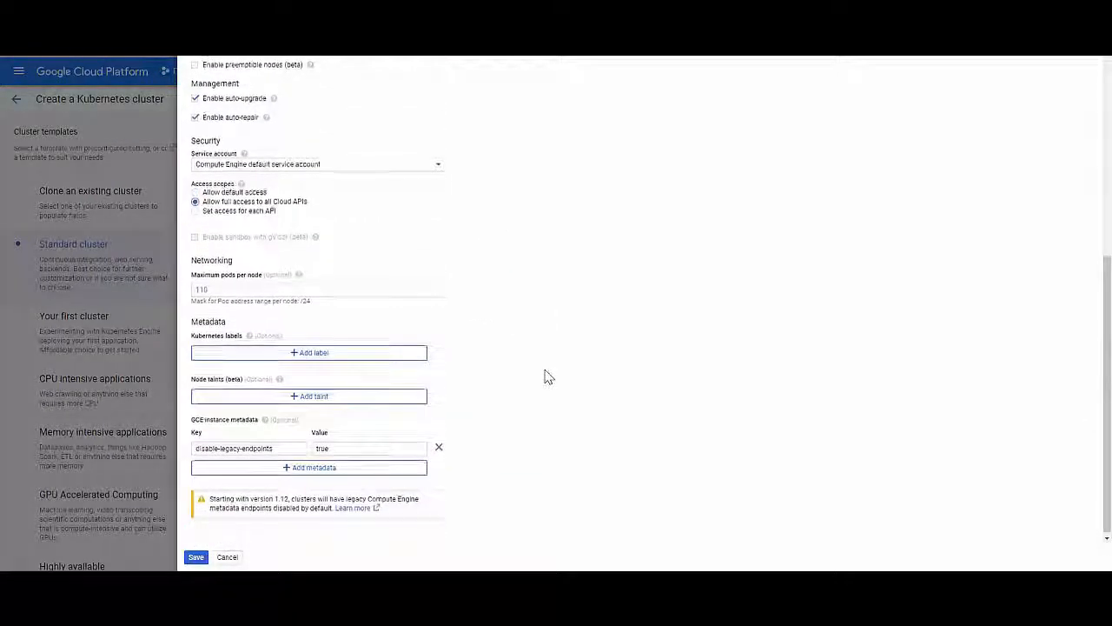
left_click(216, 288)
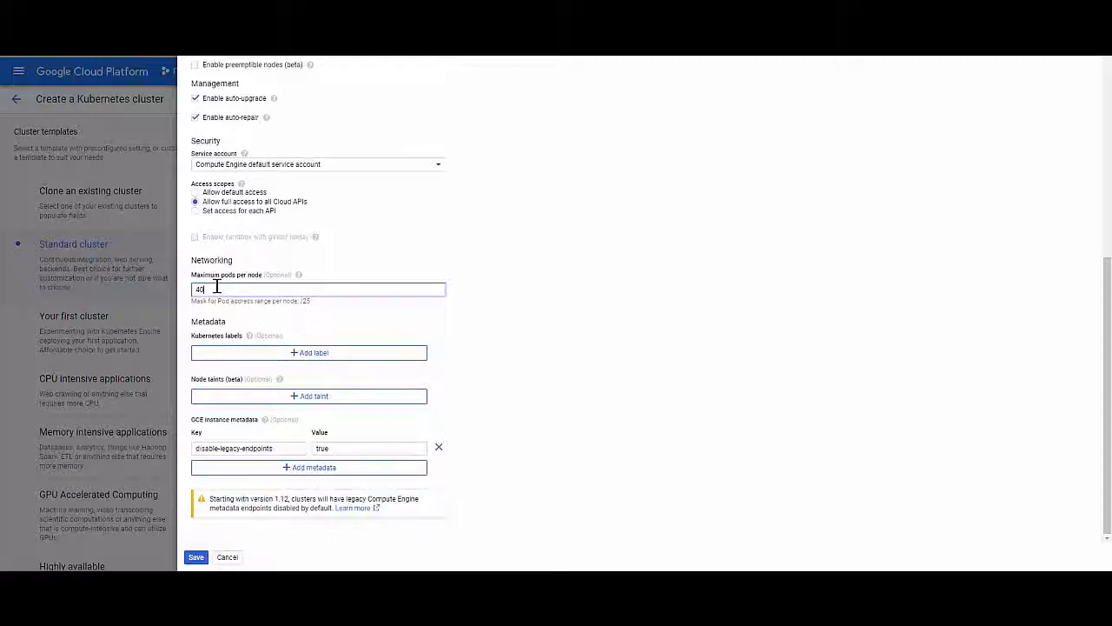
left_click(252, 289)
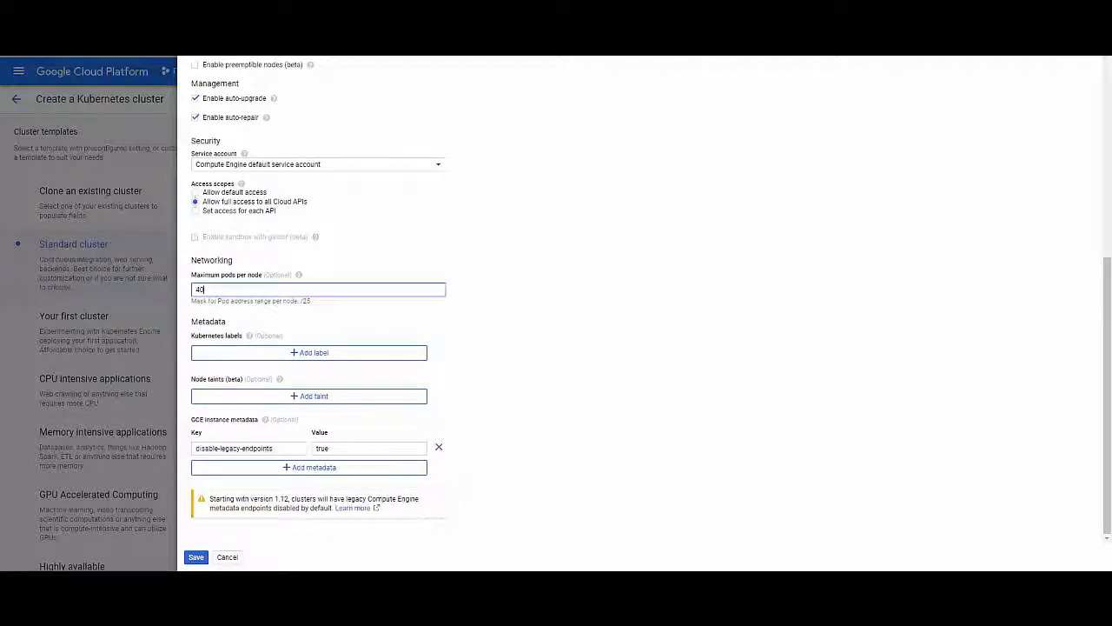
left_click(193, 558)
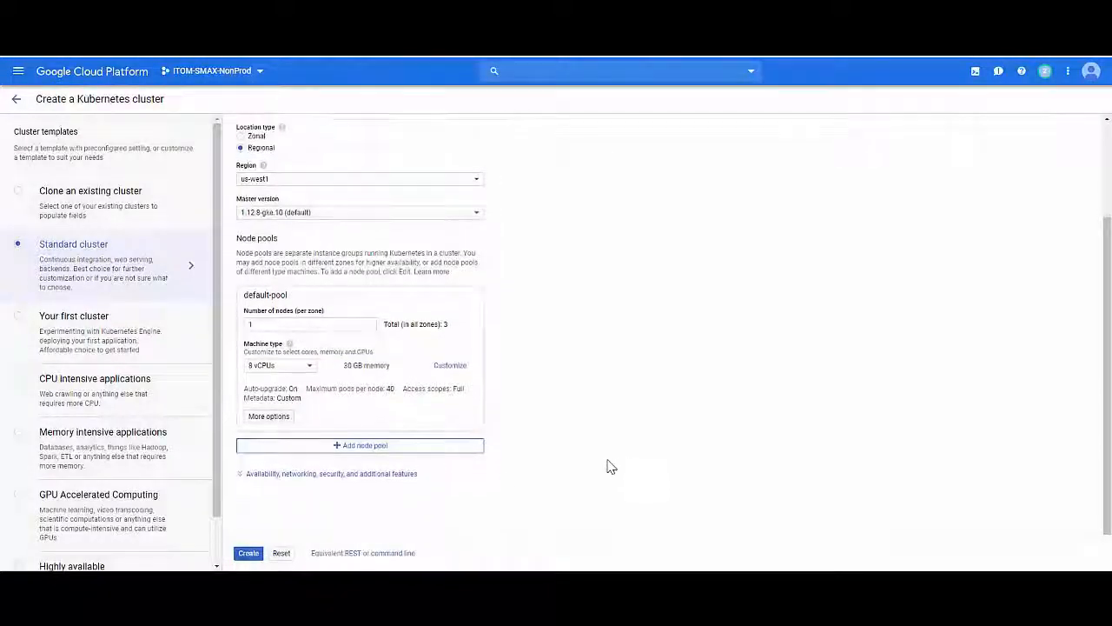
Step: Expand the cluster's availability, networking and security settings and select smax-demo as its network
left_click(392, 475)
scroll(613, 465, "down", 2)
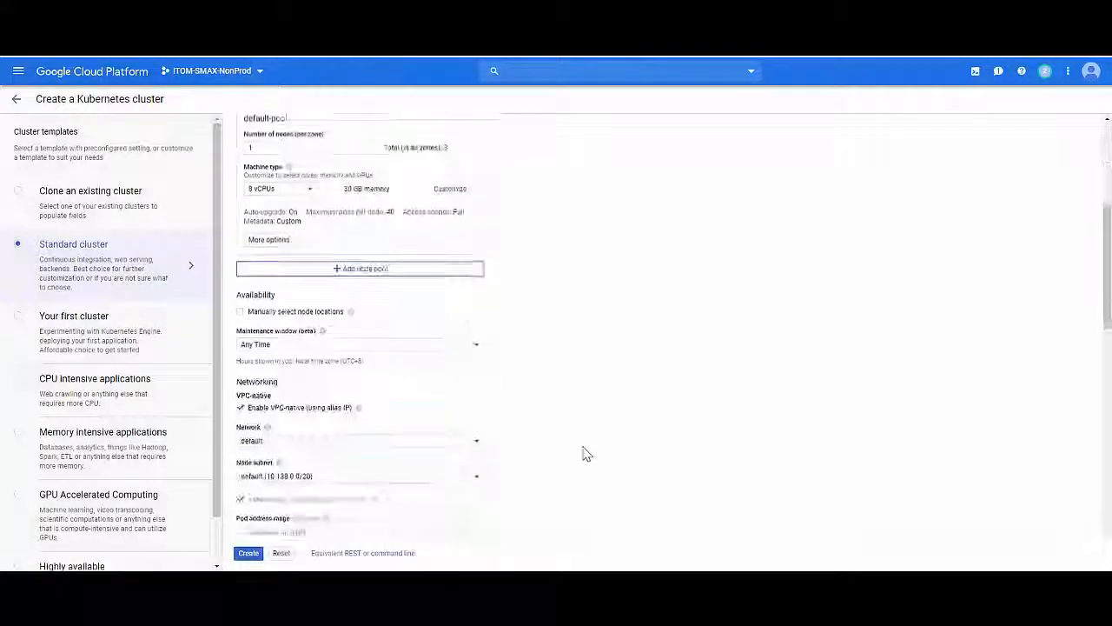
scroll(585, 452, "down", 3)
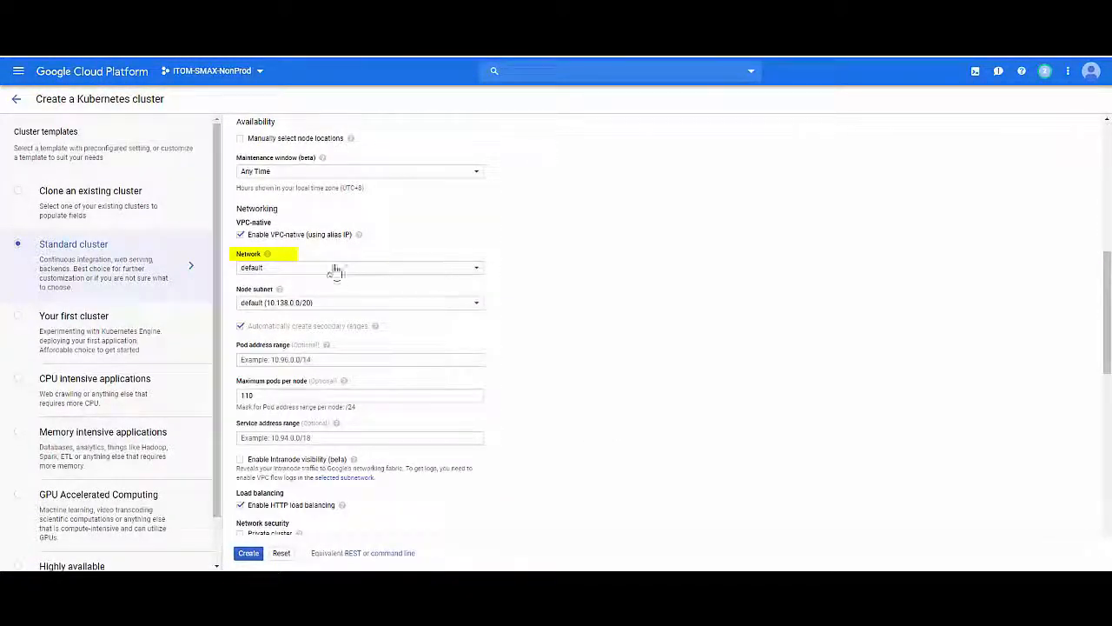
left_click(271, 267)
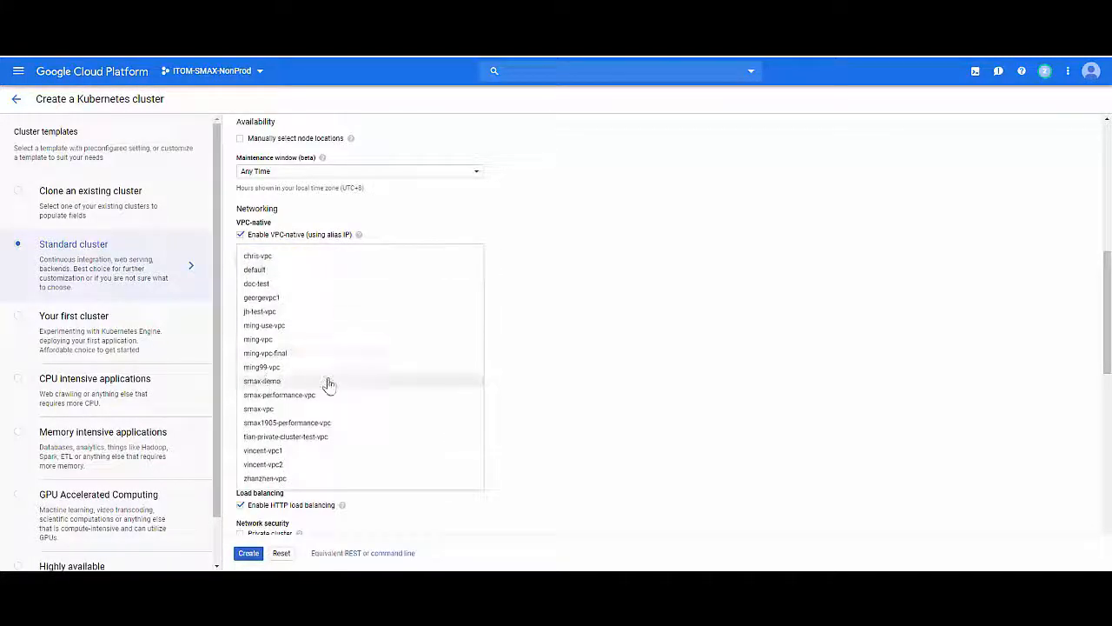
left_click(328, 382)
Step: Set the cluster's maximum pods per node to 40 in the networking settings and disable HTTP load balancing
scroll(528, 400, "down", 3)
double_click(239, 221)
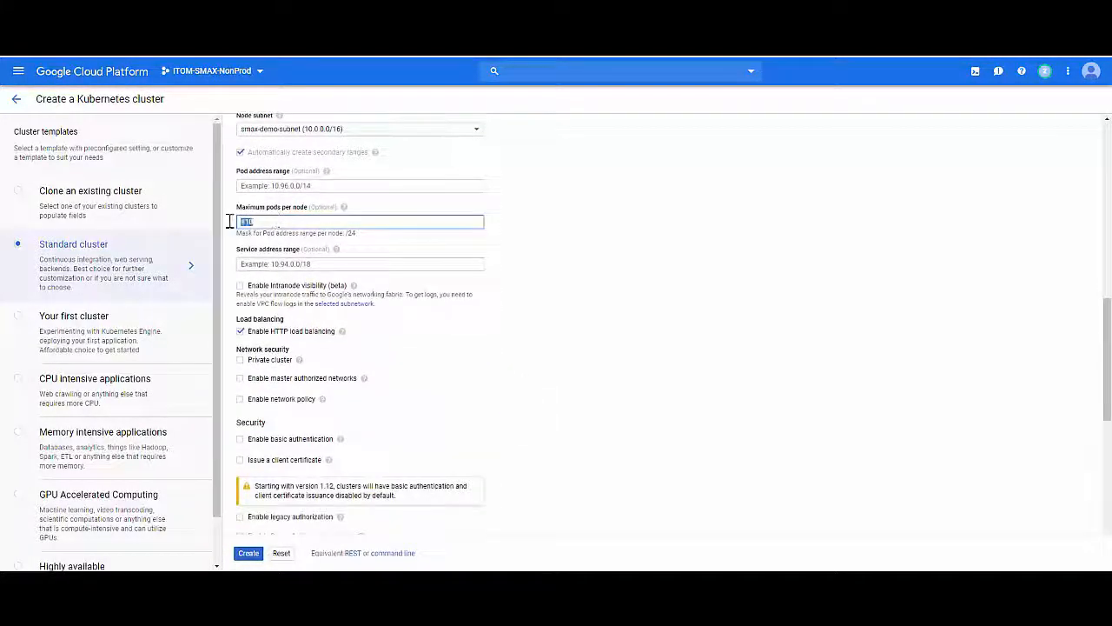
type("40")
scroll(413, 419, "down", 1)
left_click(240, 273)
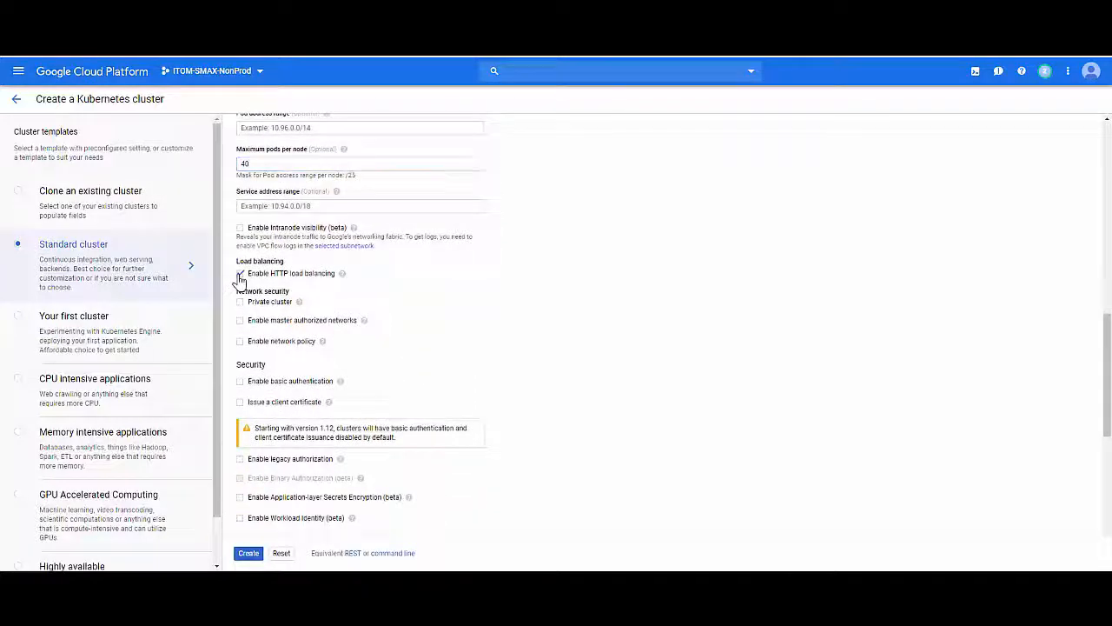
Step: Make the cluster private, disable access to the master through its external IP address, and enter the master IP range
left_click(241, 302)
left_click(241, 322)
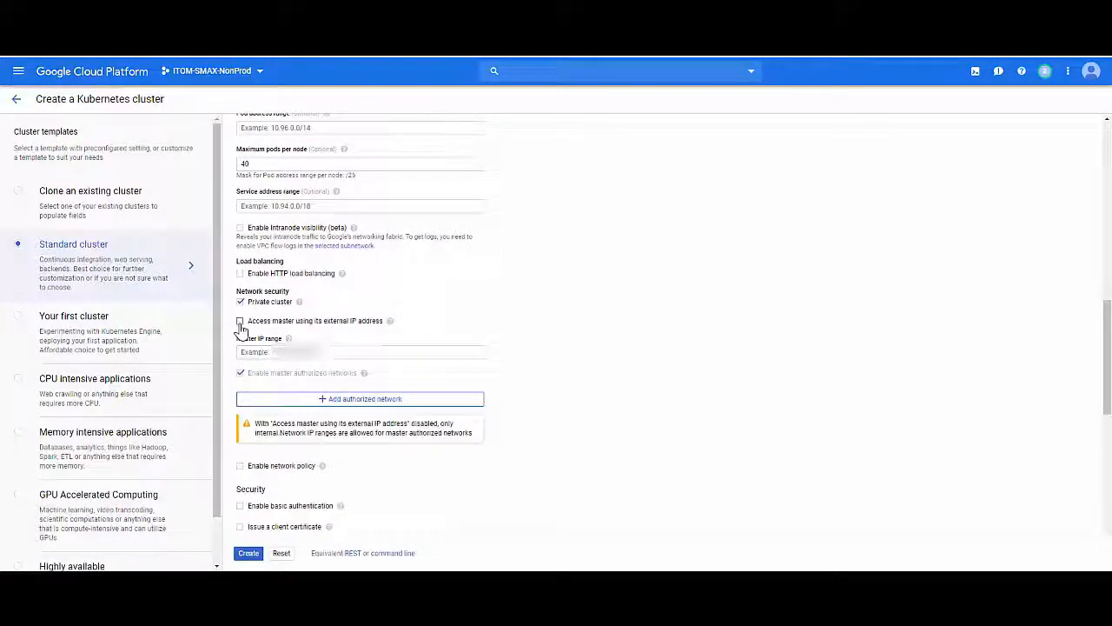
left_click(261, 351)
type("172.")
Step: Create the Kubernetes cluster, leaving the remaining security, Stackdriver and additional feature settings at their defaults
scroll(318, 348, "down", 2)
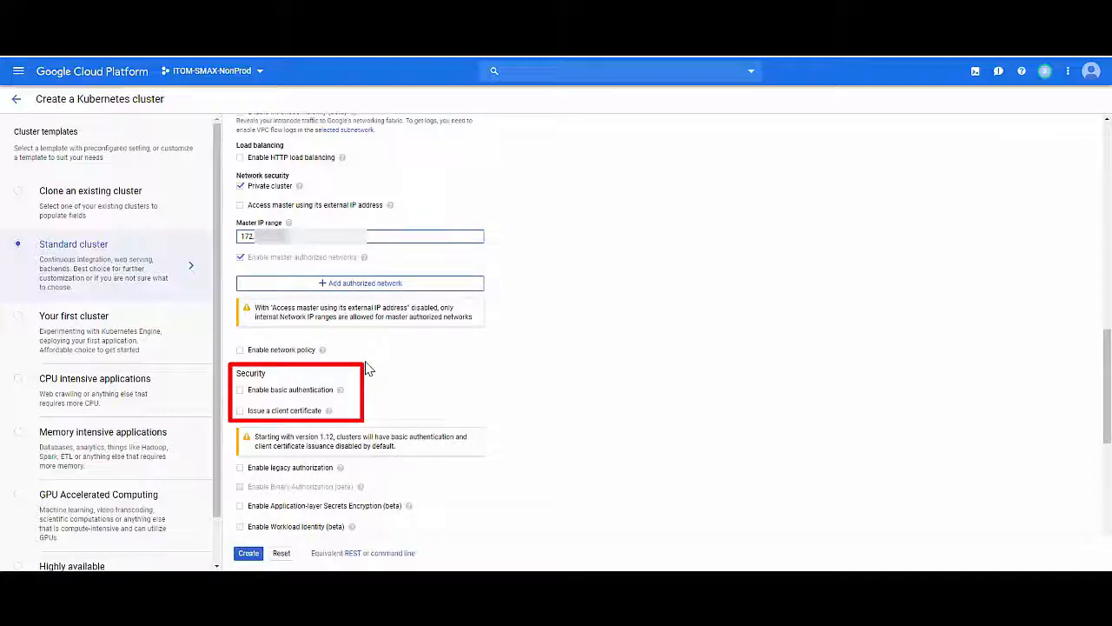
scroll(366, 369, "down", 5)
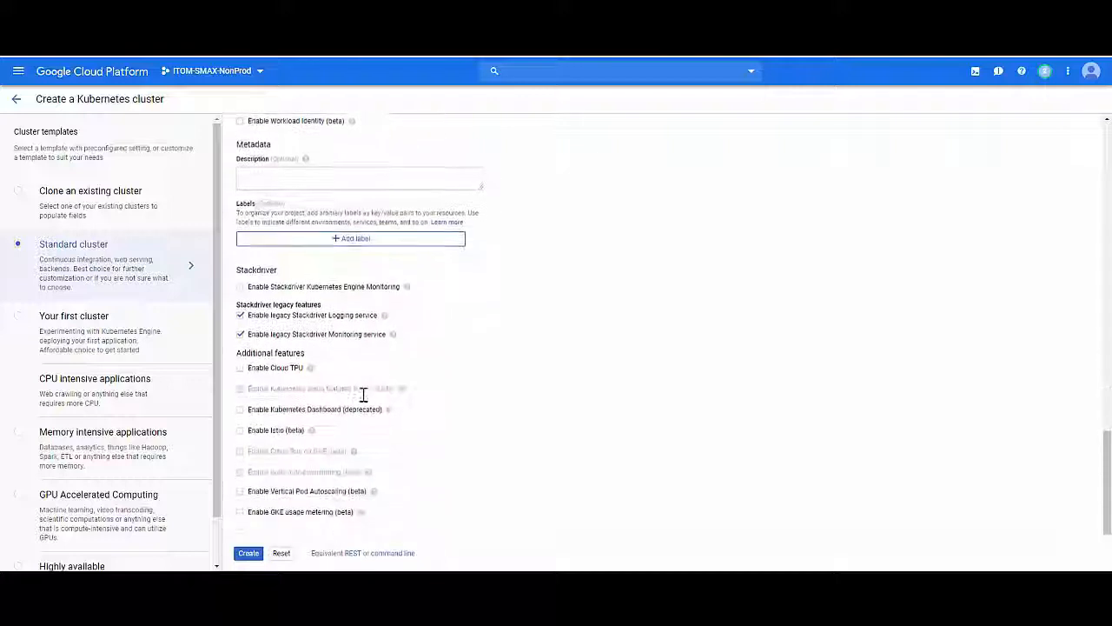
scroll(362, 402, "down", 1)
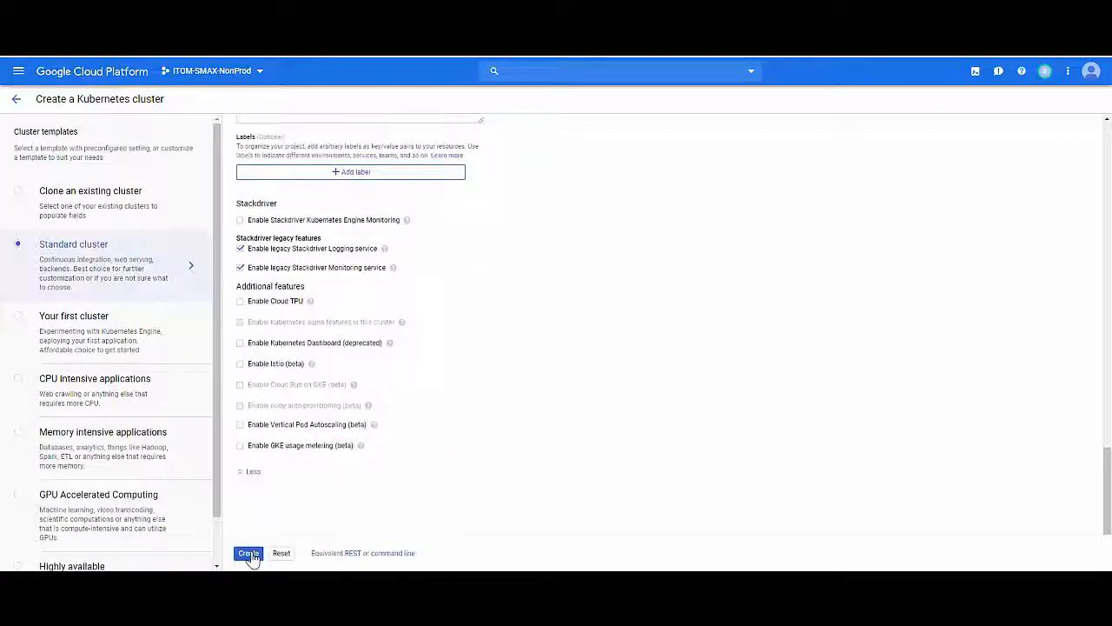